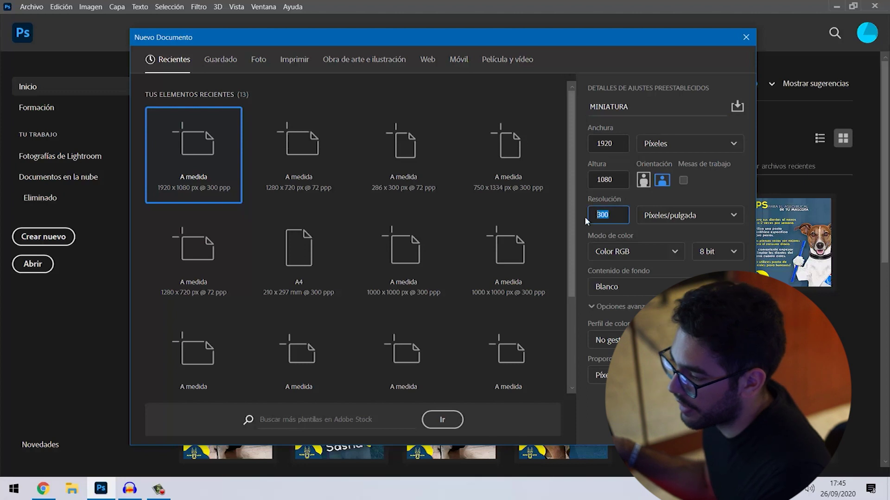
- Change the MINIATURA preset's resolution from 300 to 72 pixels per inch and create the document
text(72)
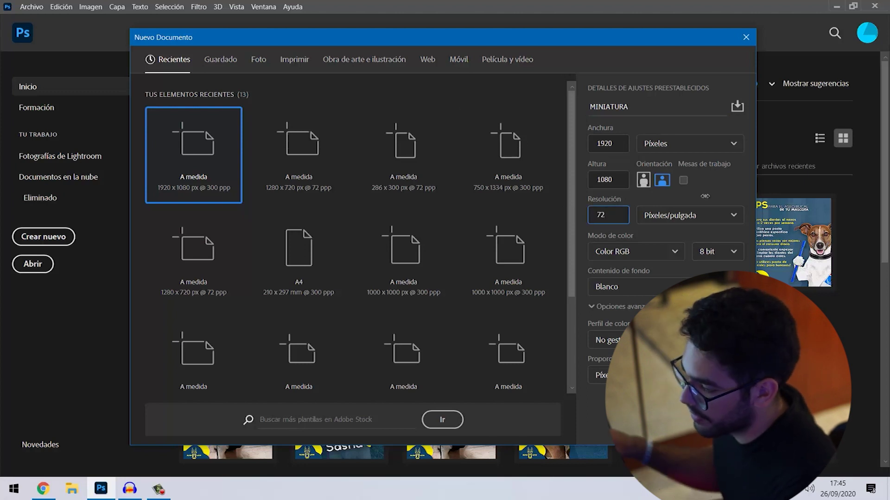
click(703, 197)
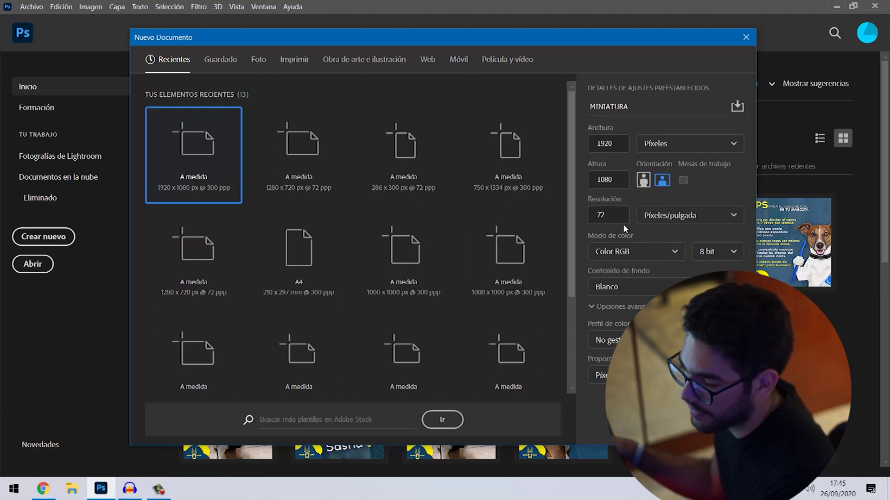
double_click(596, 213)
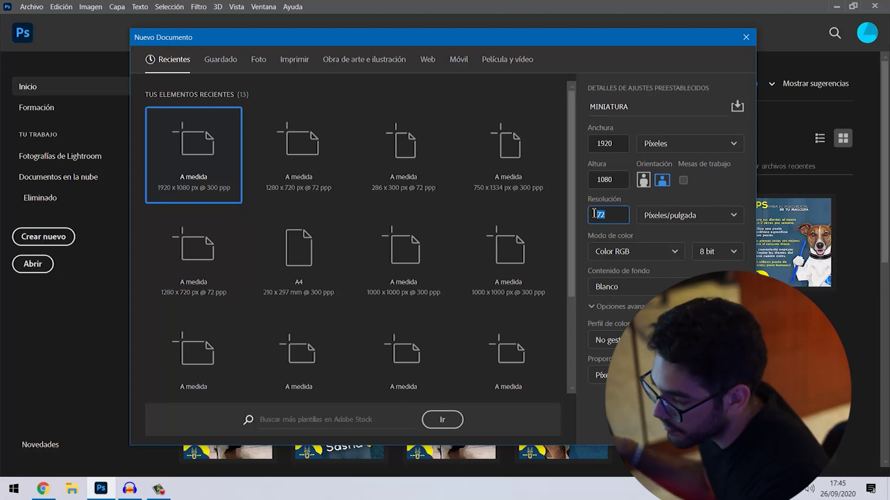
text(7)
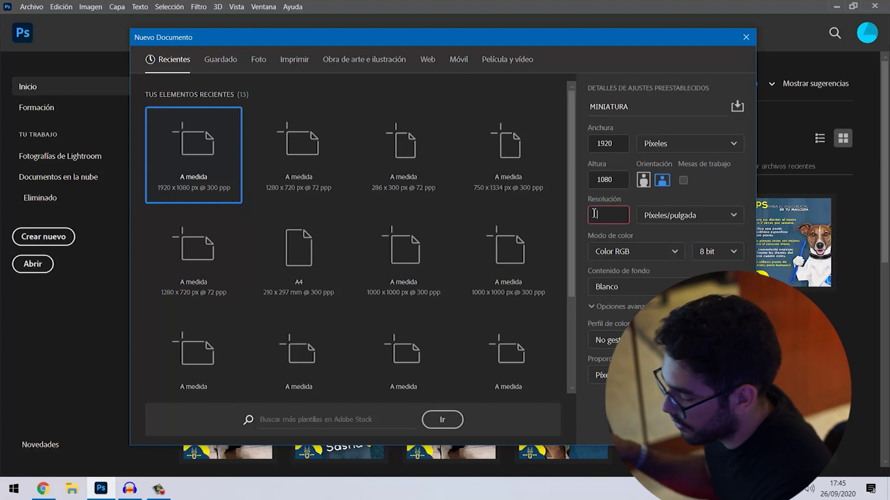
text(2)
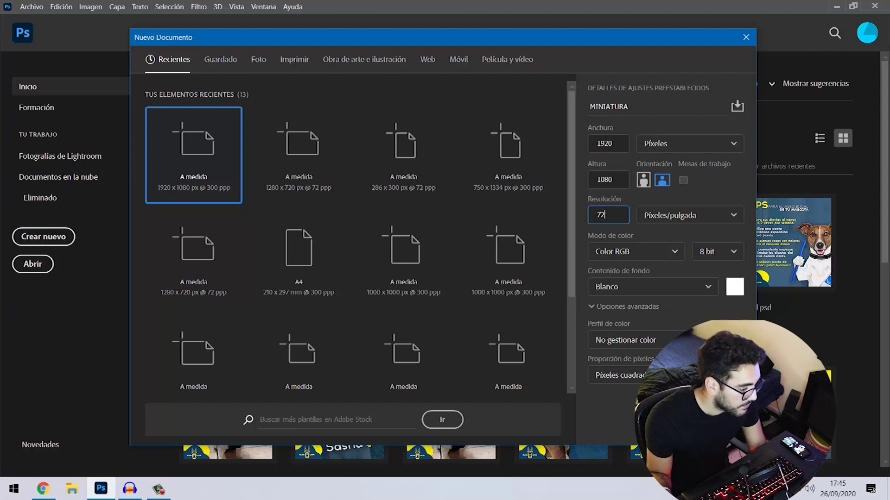
click(676, 425)
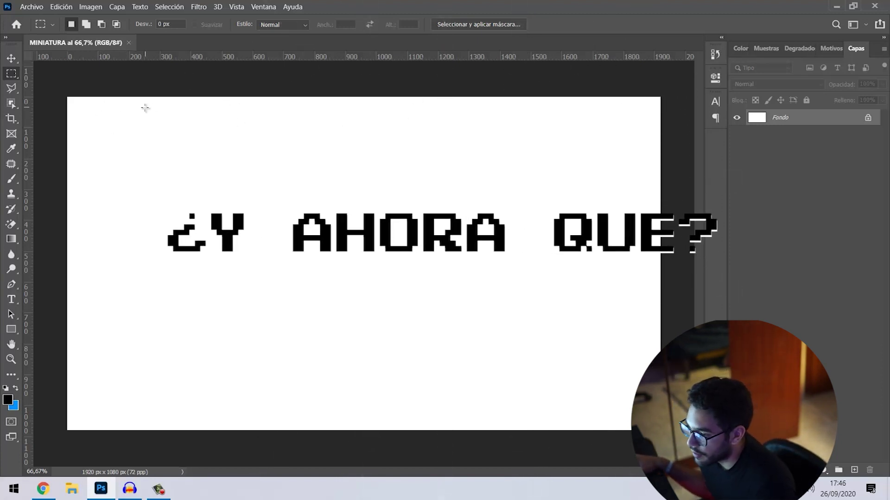
click(11, 59)
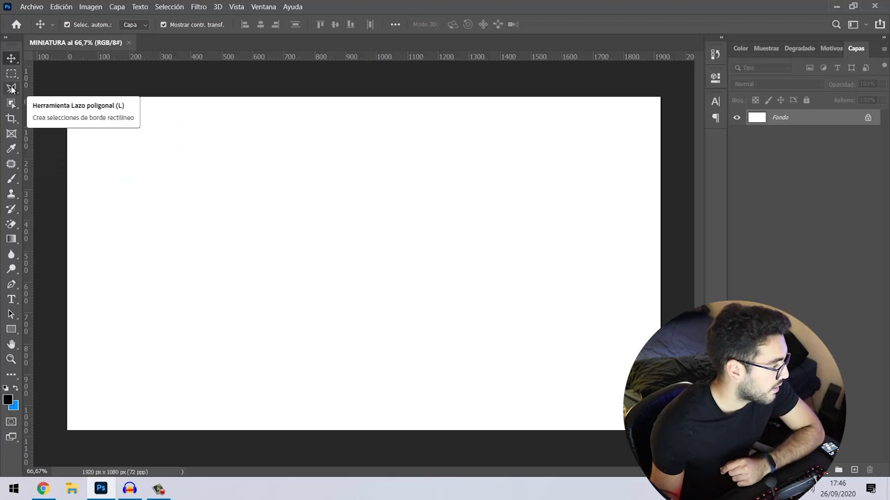
click(12, 88)
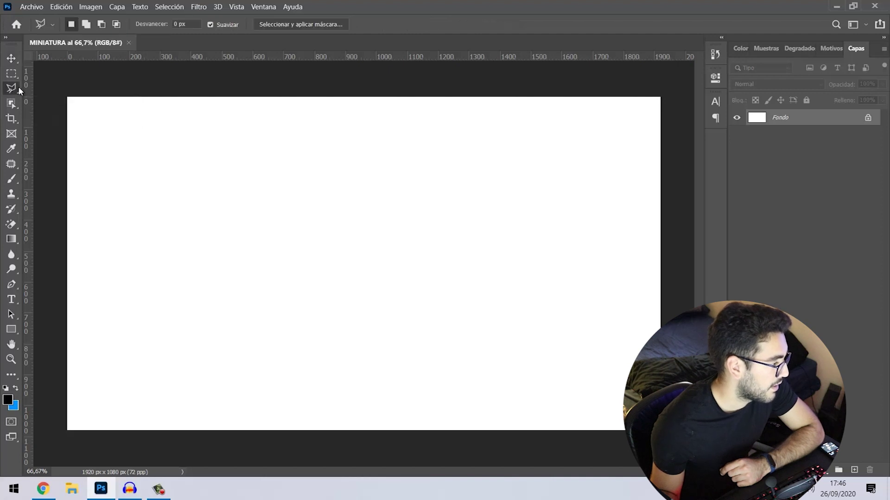
right_click(18, 87)
click(13, 79)
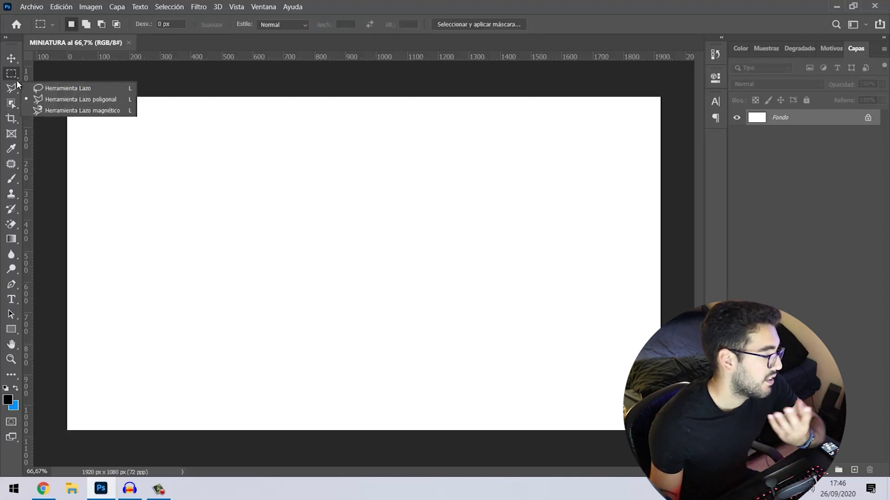
right_click(15, 77)
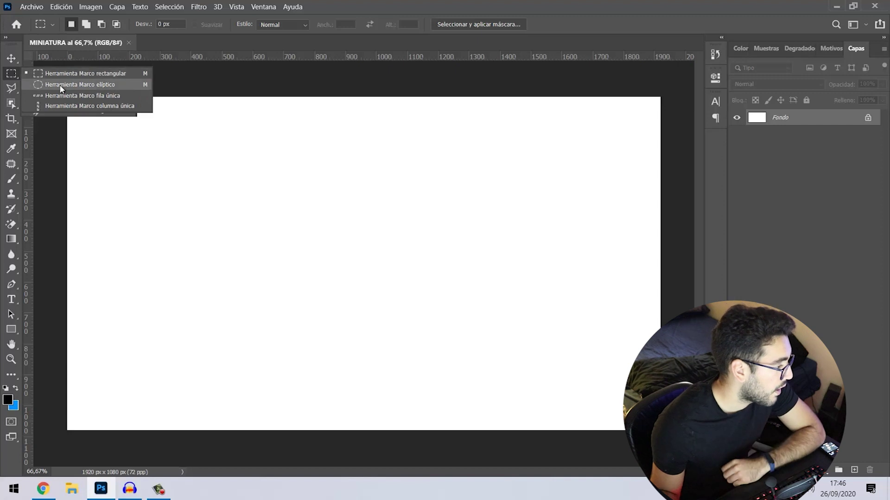
click(96, 164)
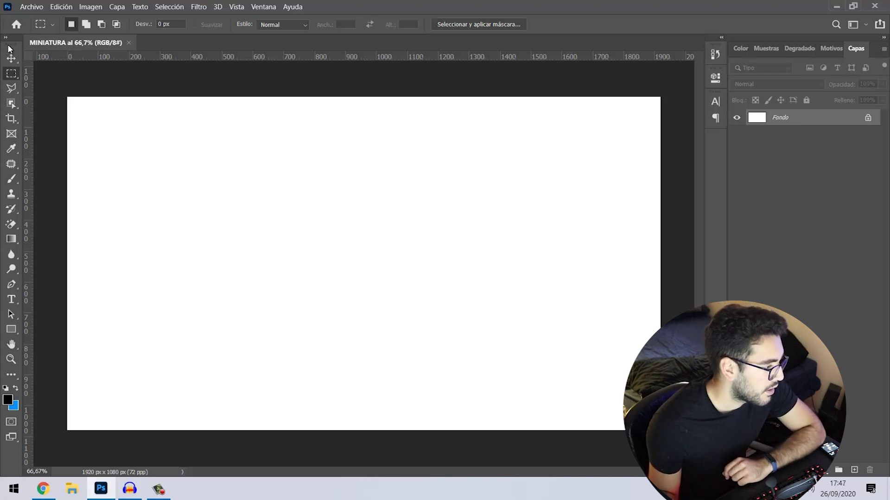
drag(15, 49, 720, 112)
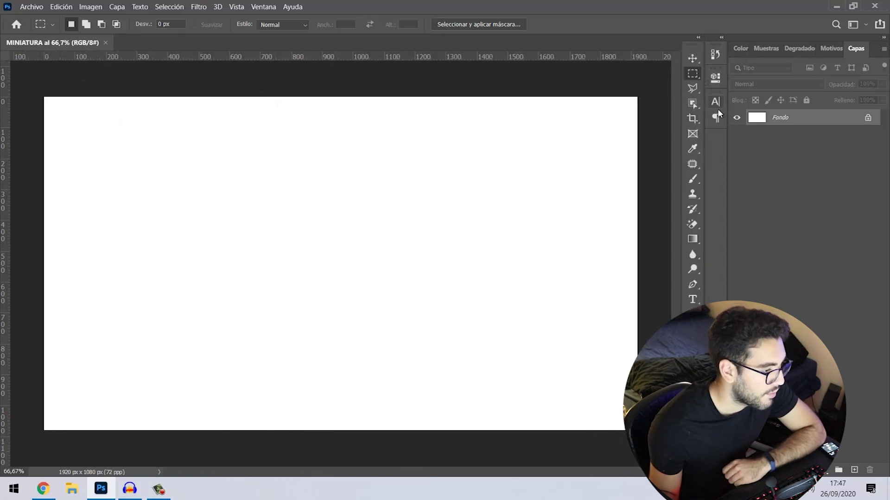
click(700, 38)
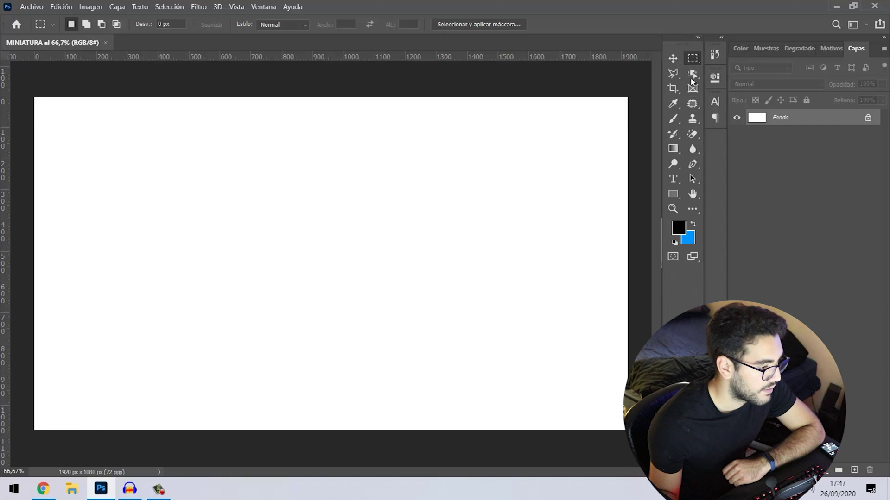
click(699, 38)
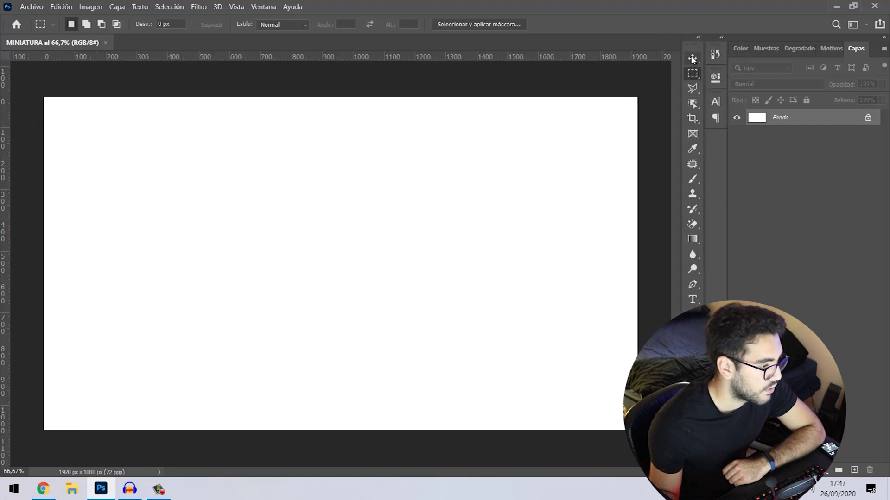
drag(682, 46, 99, 72)
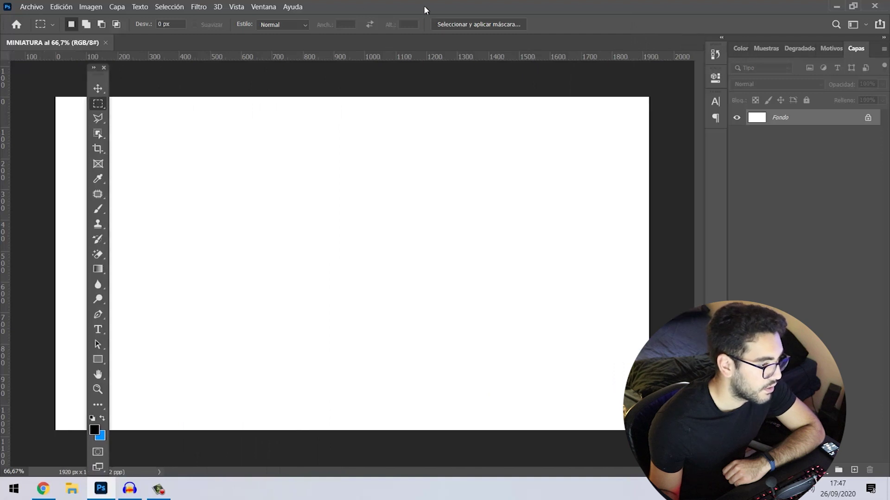
click(853, 6)
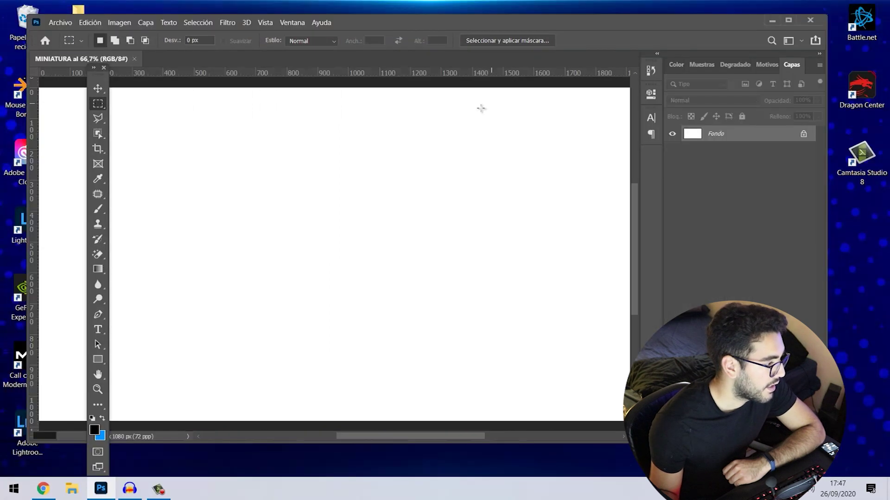
drag(435, 22, 466, 39)
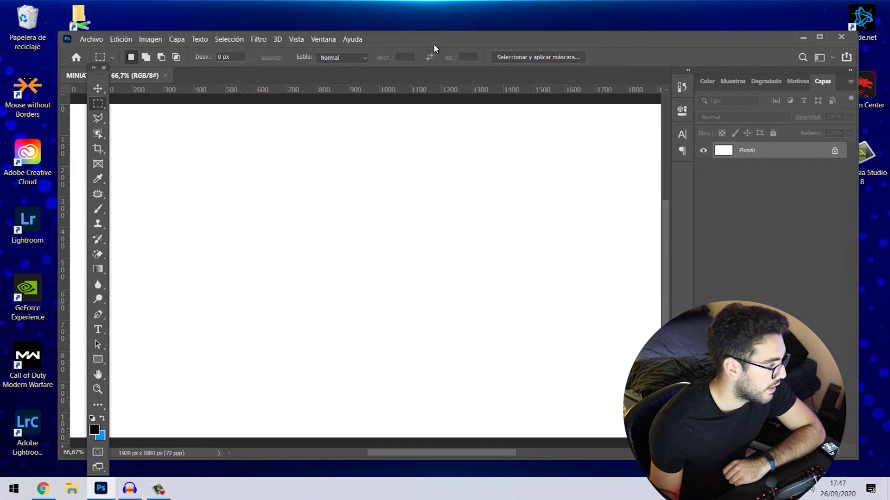
mouse_move(69, 72)
mouse_down()
mouse_move(18, 62)
mouse_move(63, 60)
mouse_up()
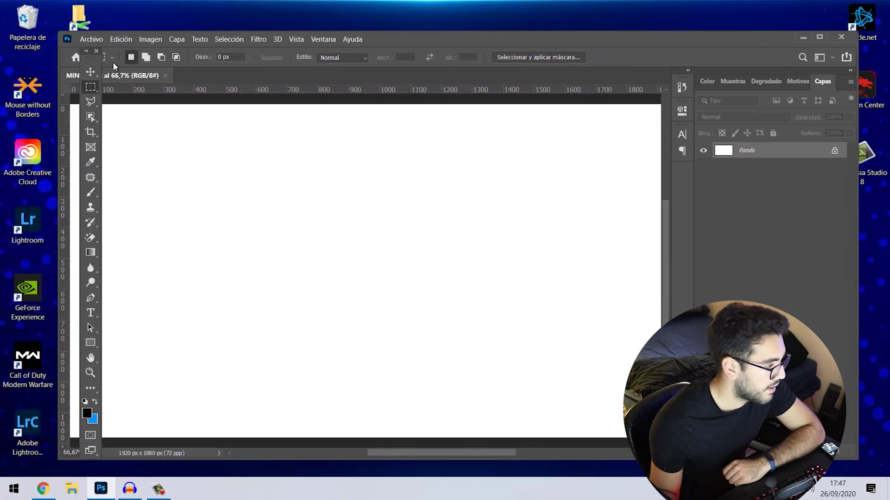
click(819, 37)
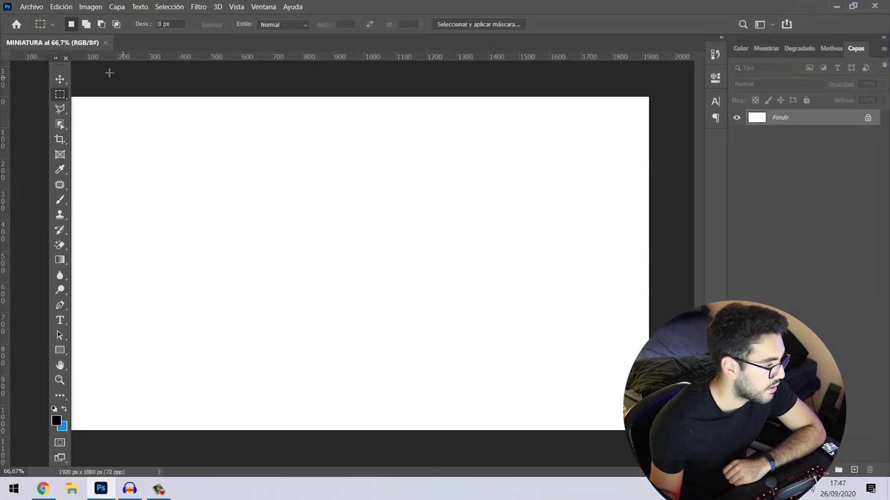
drag(59, 65, 325, 99)
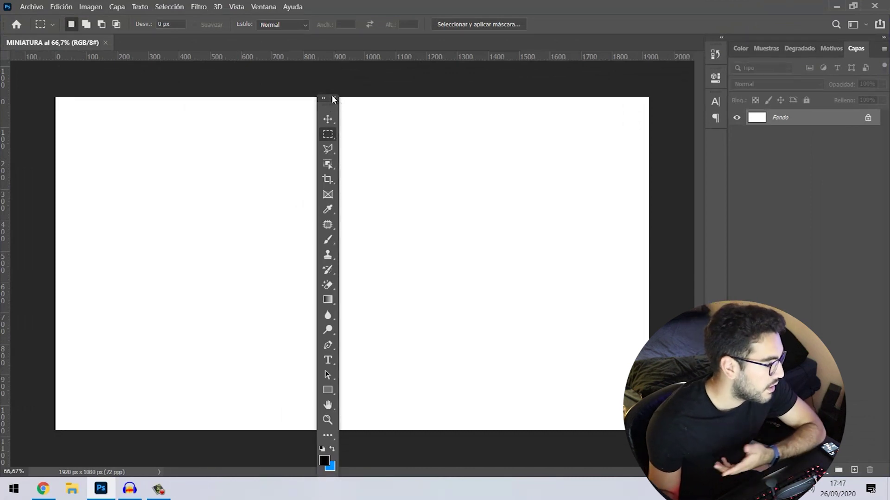
click(333, 98)
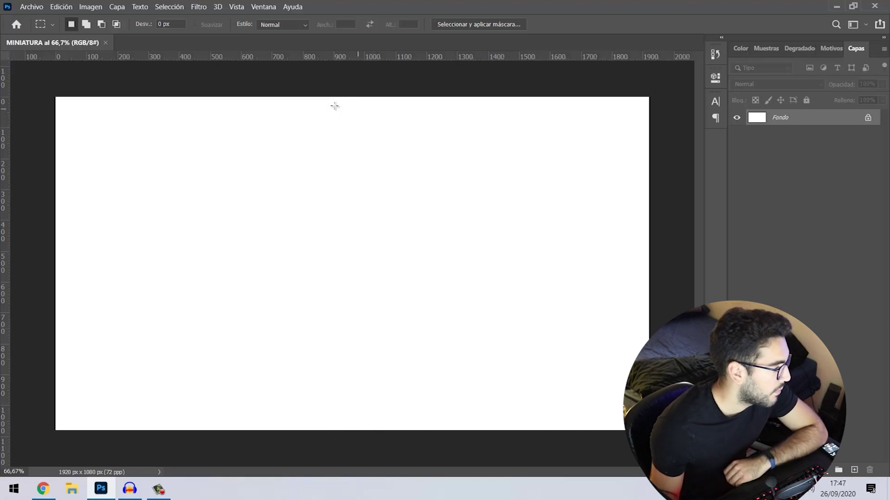
click(261, 8)
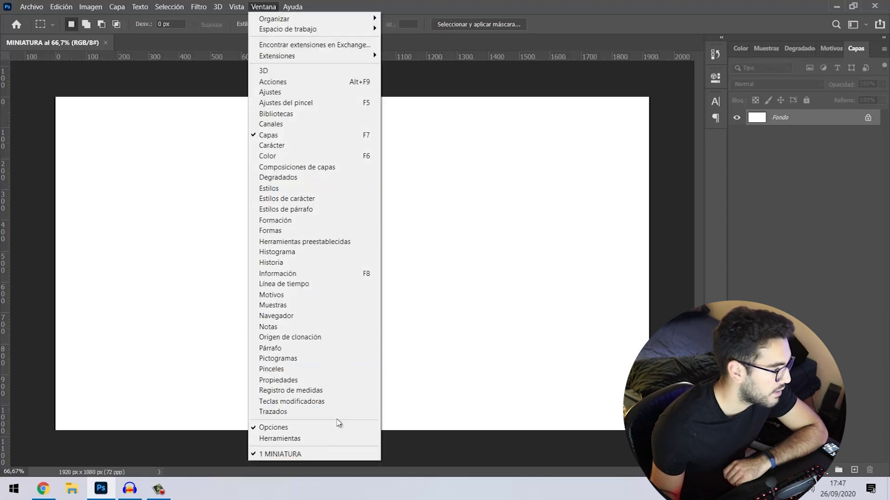
click(336, 438)
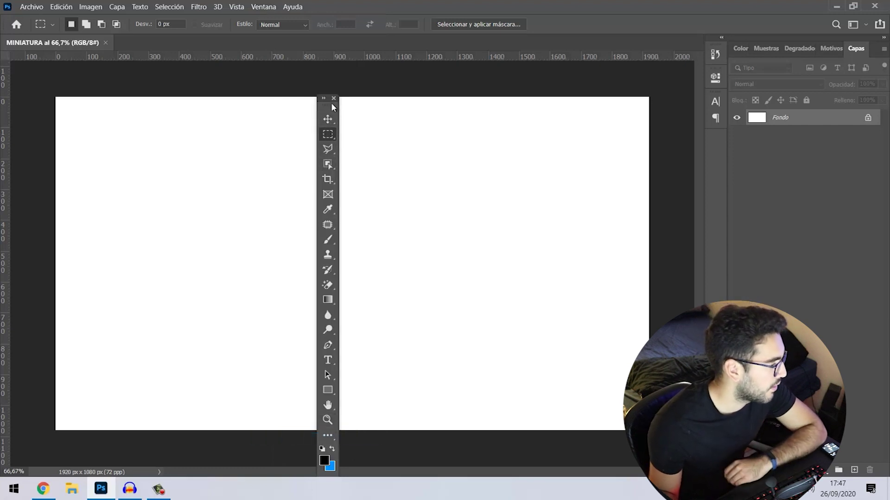
drag(328, 109, 14, 93)
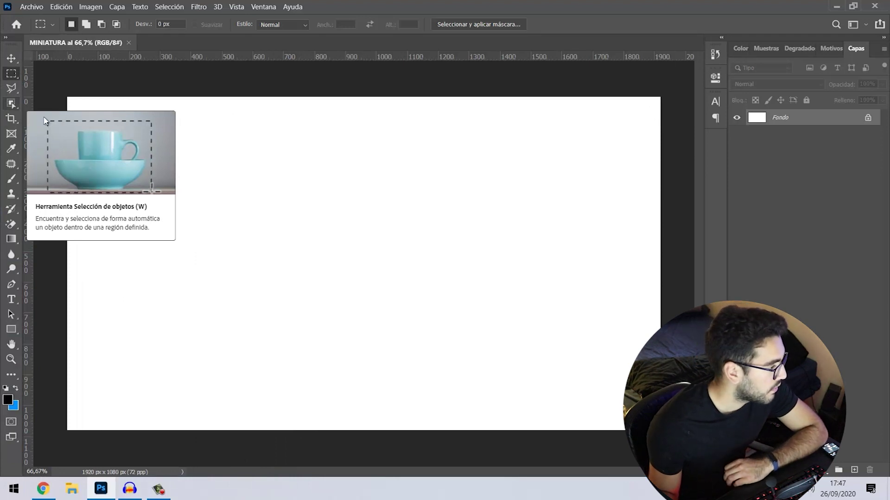
- Cycle through the Move, Type, Lasso, Marquee and Object Selection tools, viewing their variants
key(v)
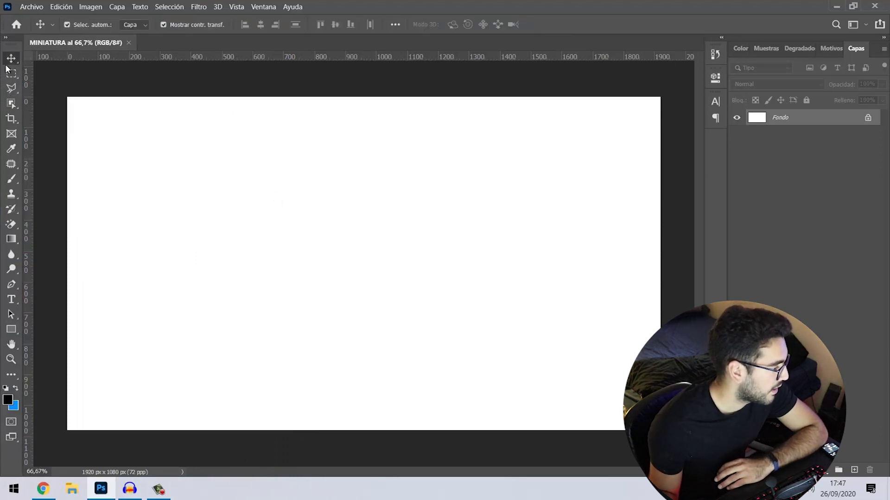
click(15, 299)
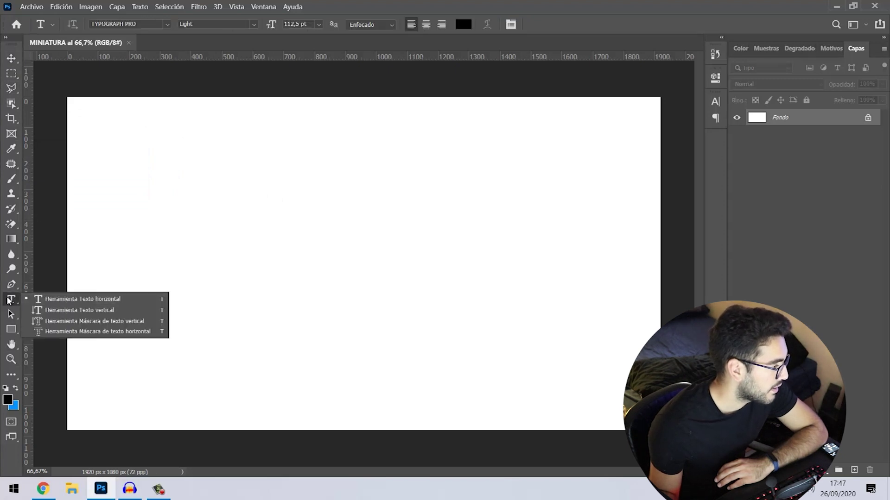
click(12, 299)
click(14, 88)
click(14, 88)
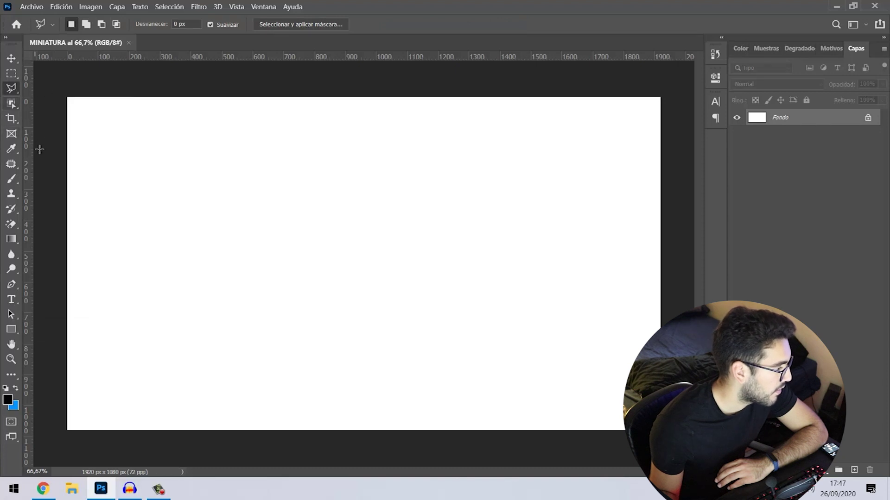
click(16, 60)
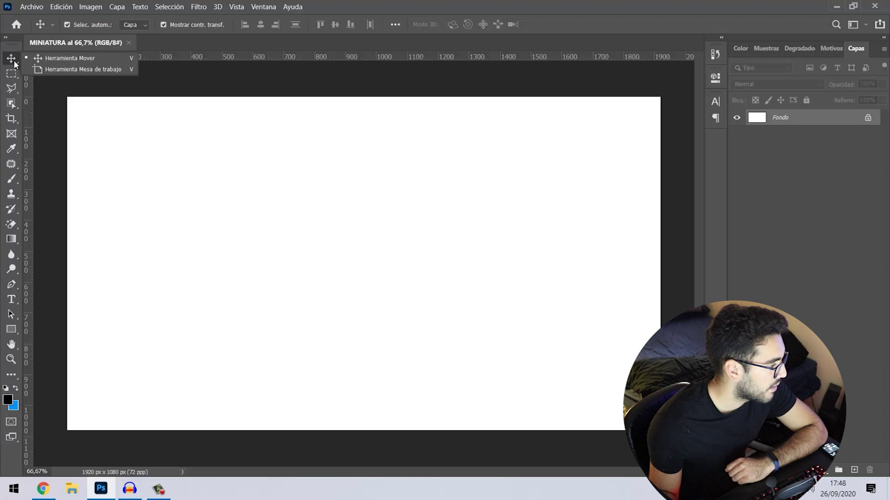
click(11, 74)
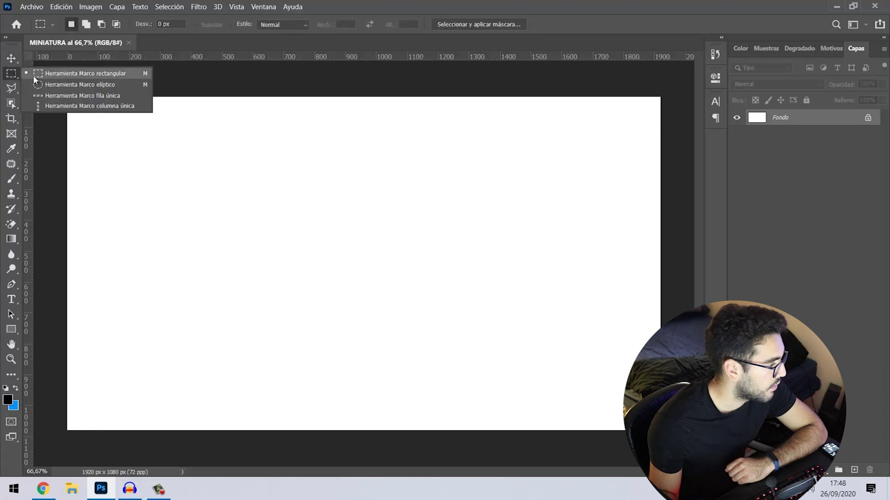
click(11, 88)
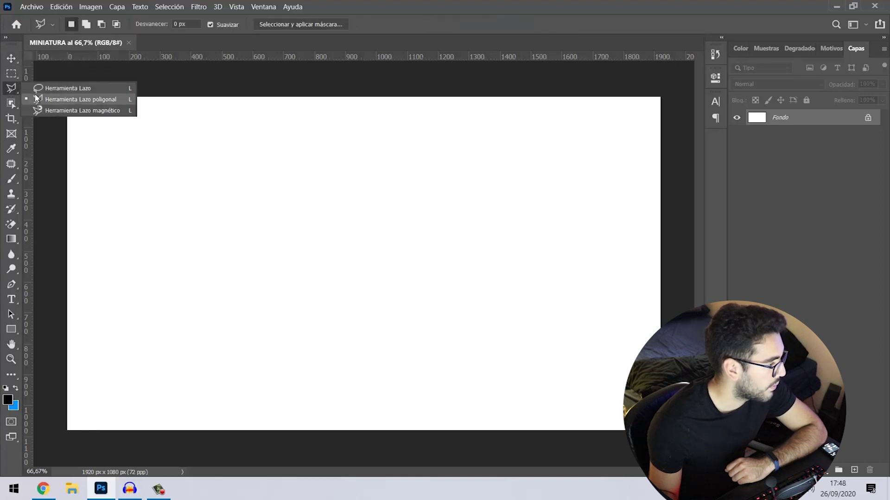
click(11, 103)
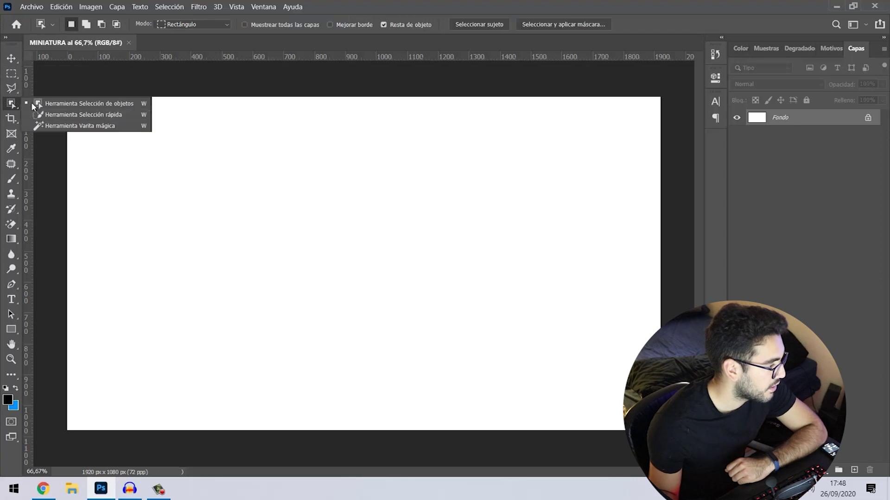
- Try the Crop, Frame and Eyedropper tools, then activate the Gradient tool and list its fill variants
click(12, 119)
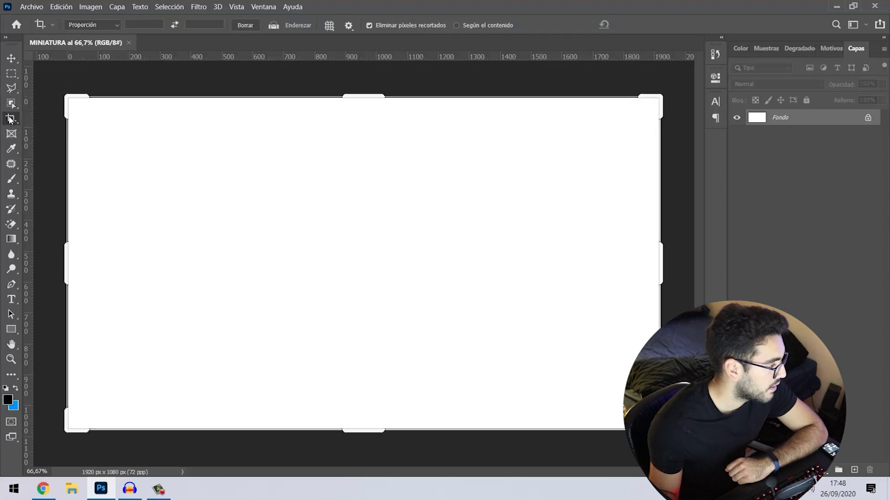
click(12, 135)
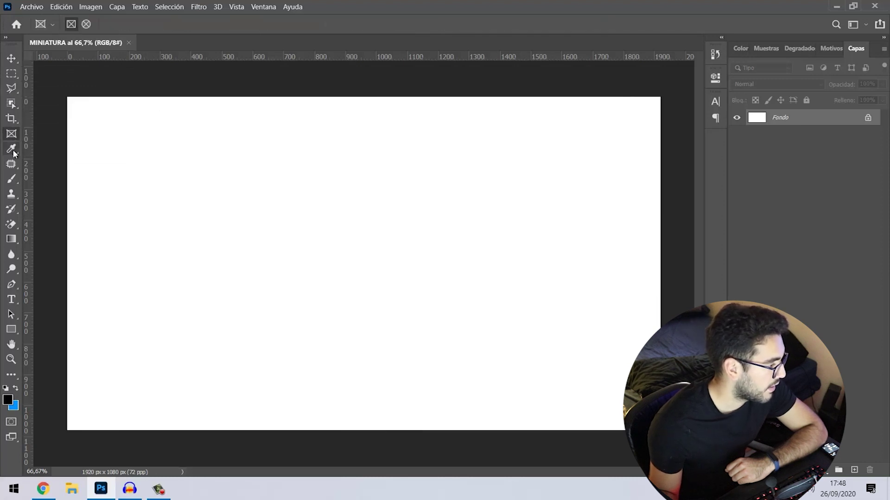
click(12, 150)
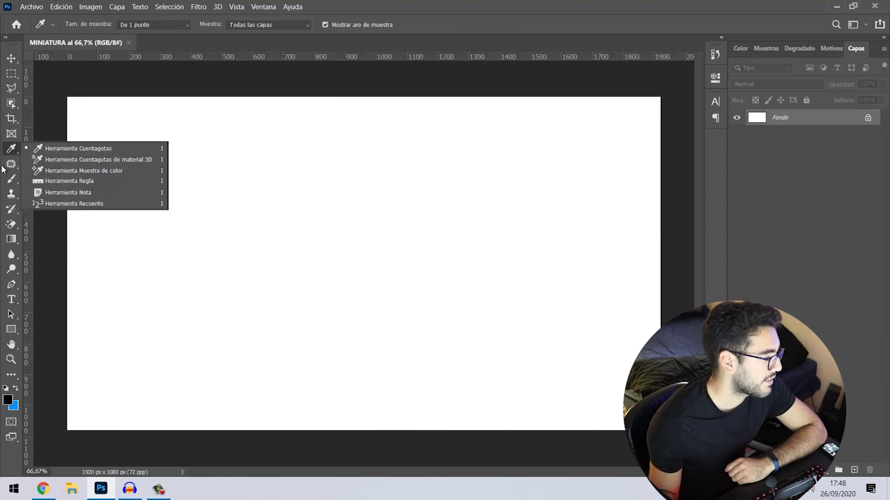
click(9, 239)
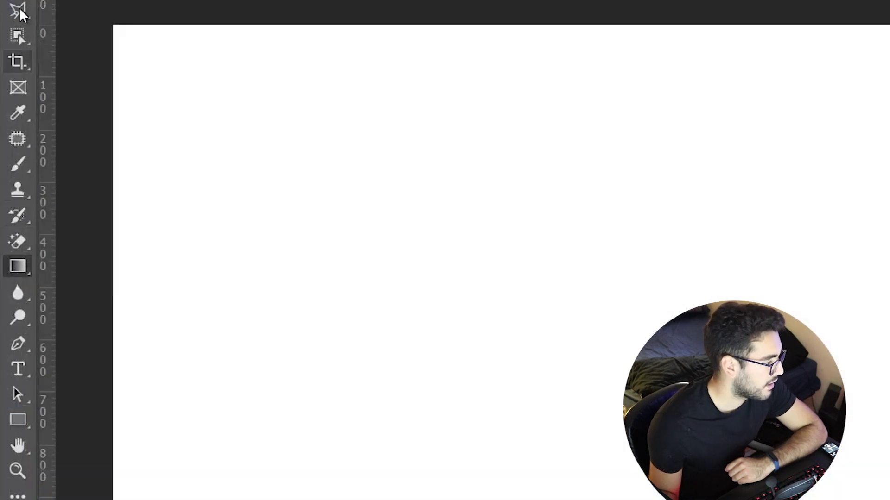
right_click(23, 274)
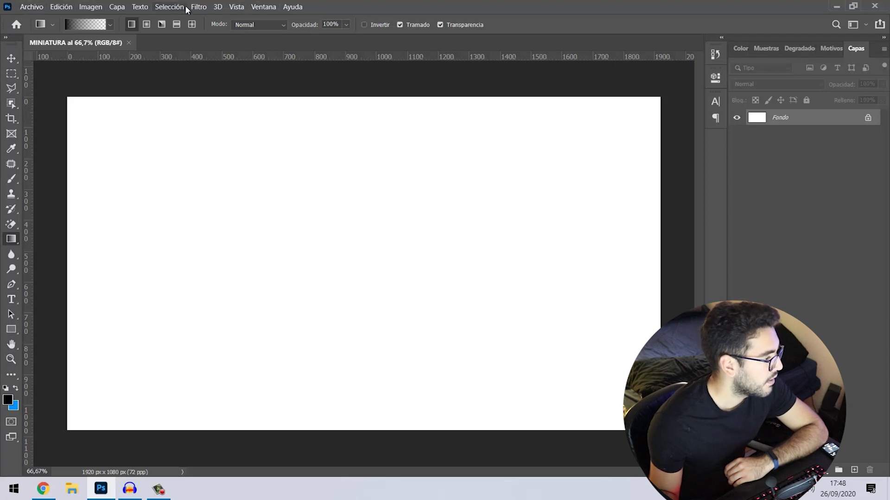
click(30, 7)
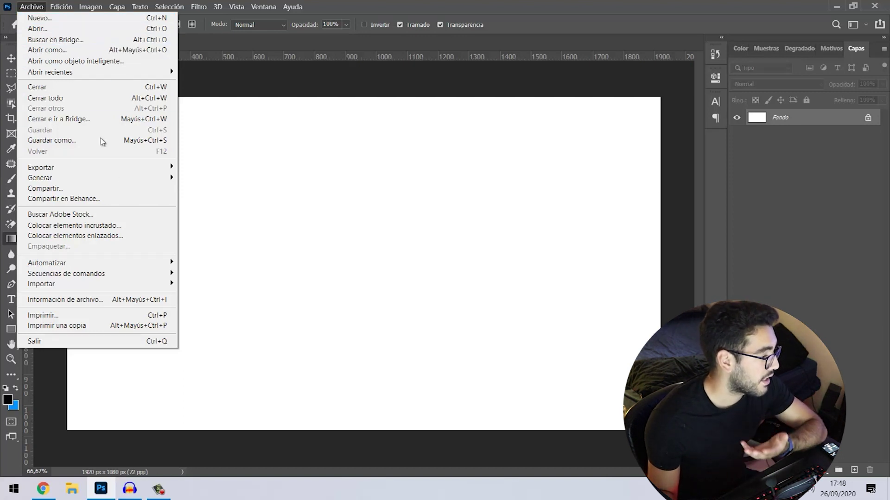
- Show the Archivo menu's Exportar submenu, then its Automatizar options
mouse_move(126, 172)
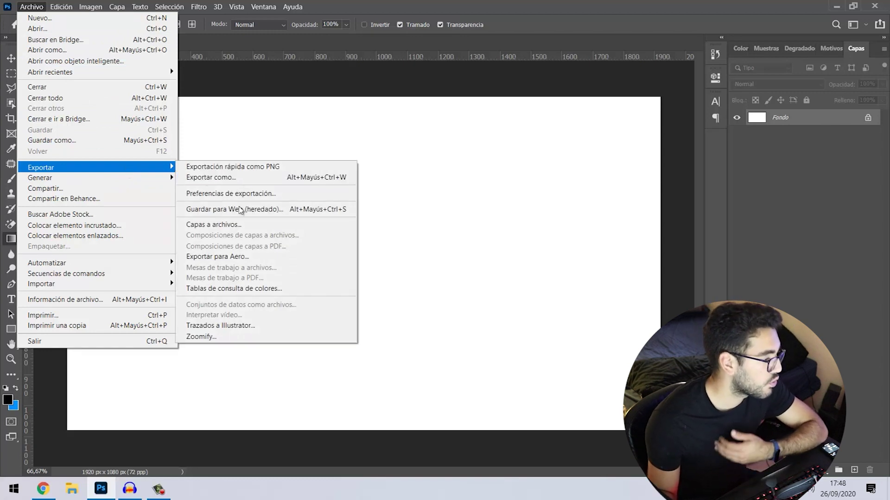
mouse_move(144, 266)
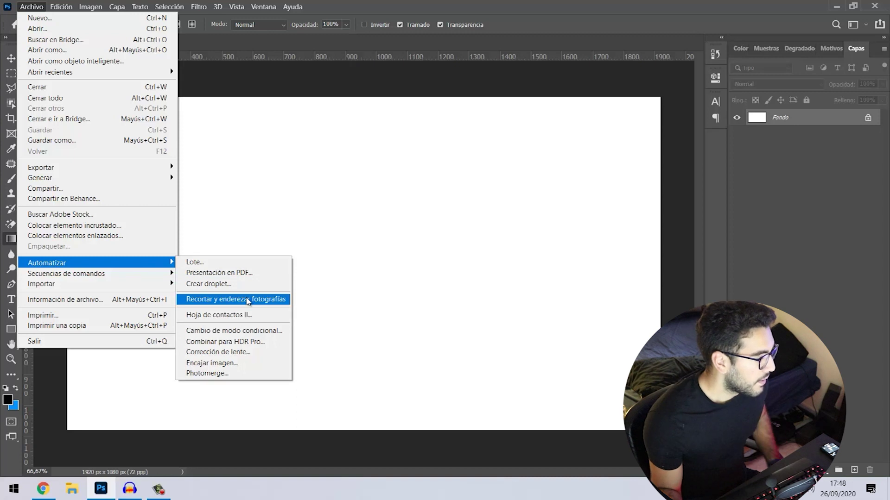
- Open Edición > Preferencias > Generales and go to the Interfaz section
click(334, 263)
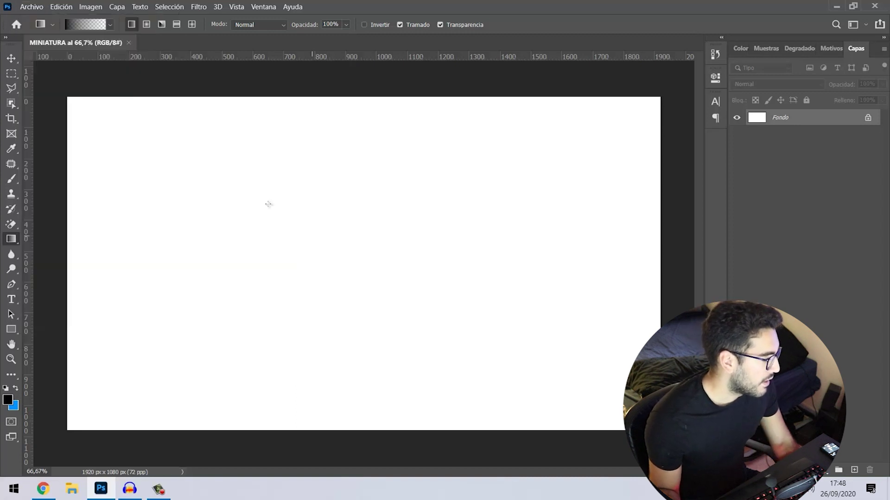
click(71, 7)
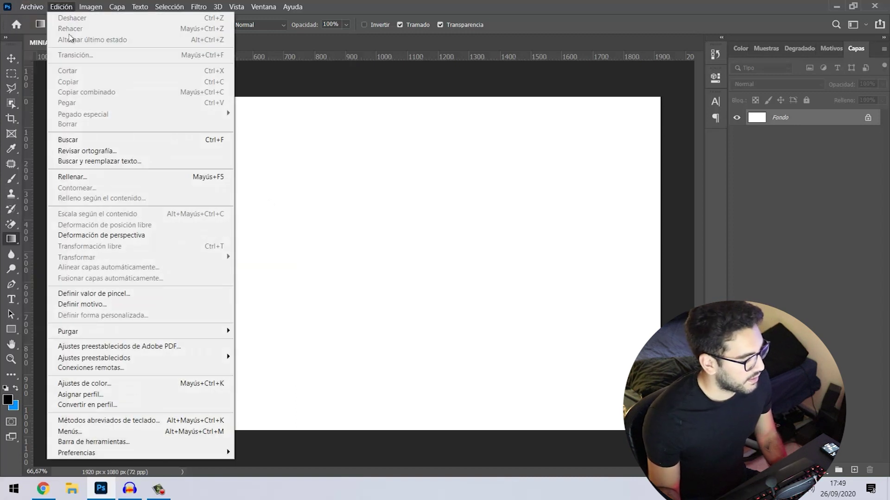
mouse_move(117, 454)
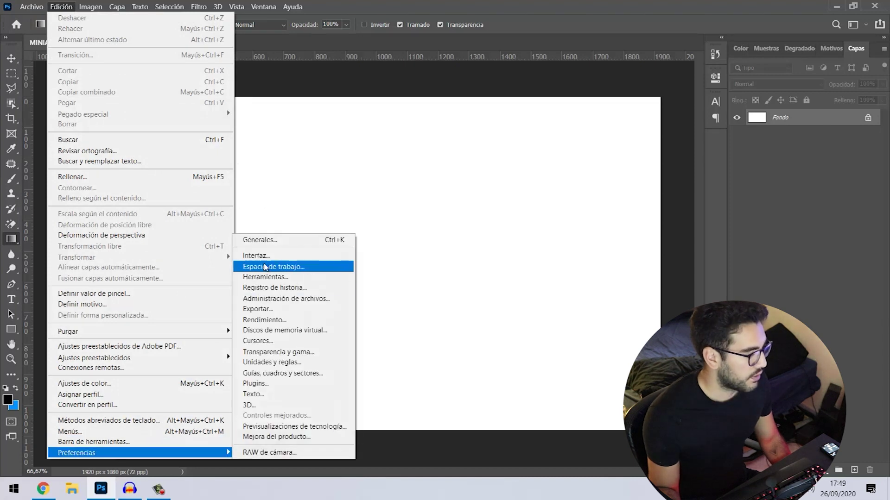
click(260, 241)
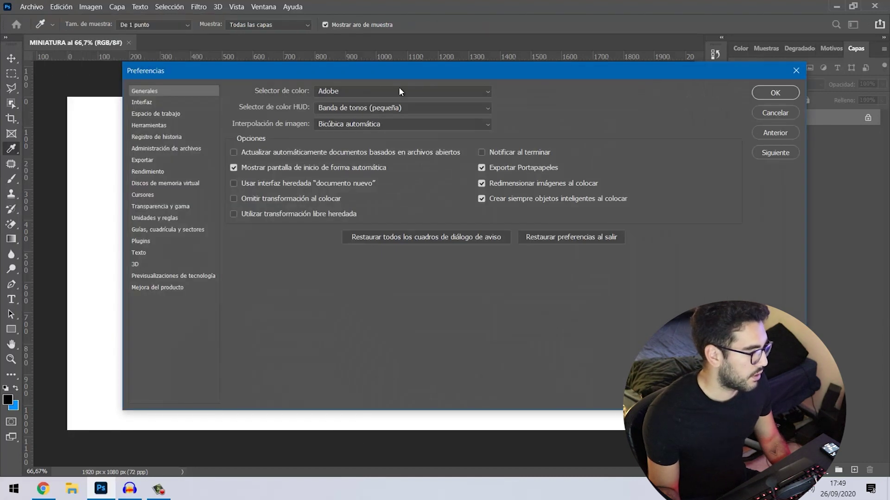
click(159, 102)
- Preview the darkest, light and lightest colour themes, then keep the medium dark grey theme
click(299, 109)
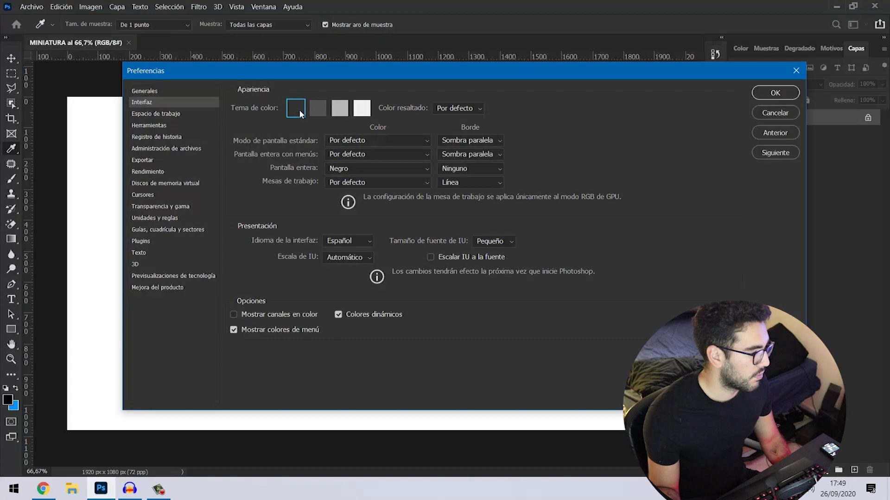
click(340, 113)
click(360, 110)
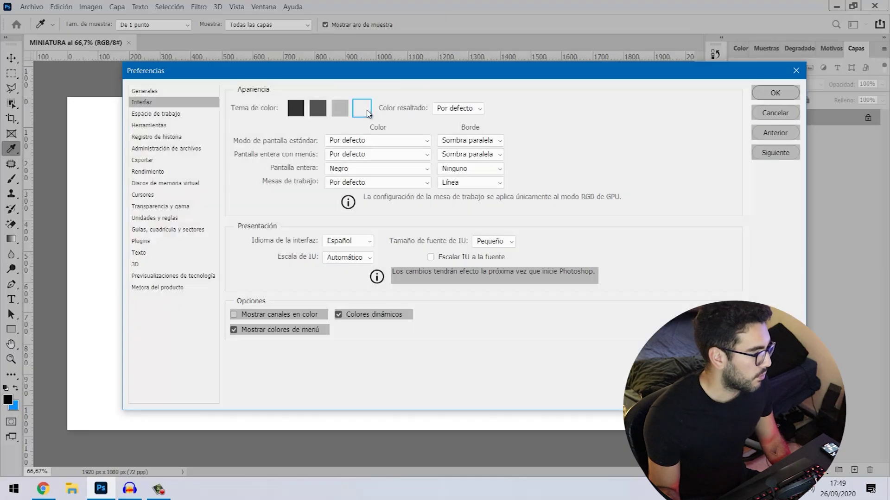
click(300, 110)
drag(304, 78, 270, 79)
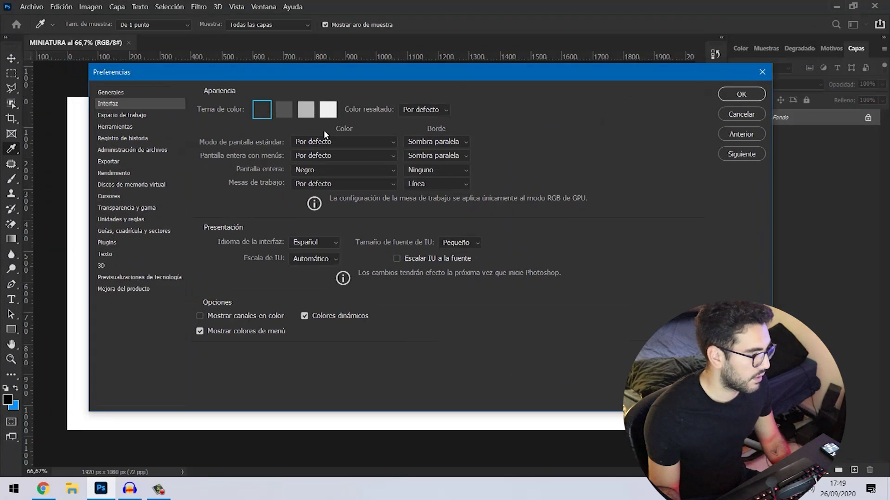
click(283, 109)
click(740, 95)
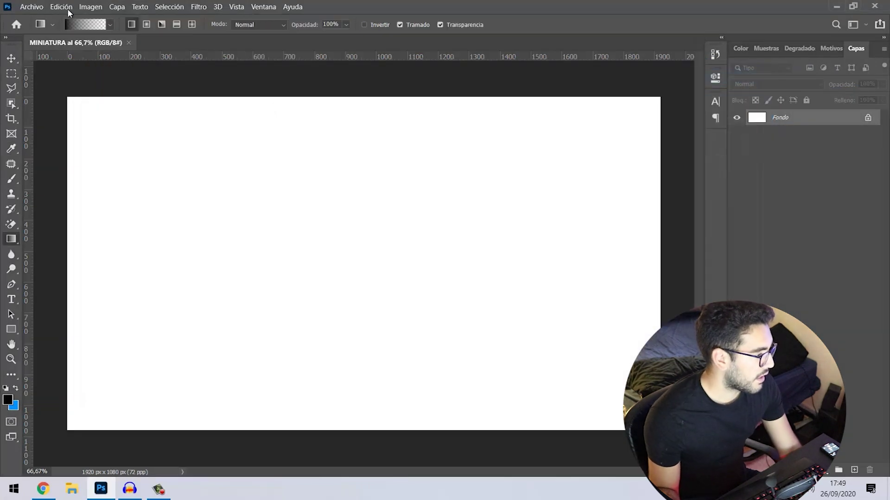
click(113, 6)
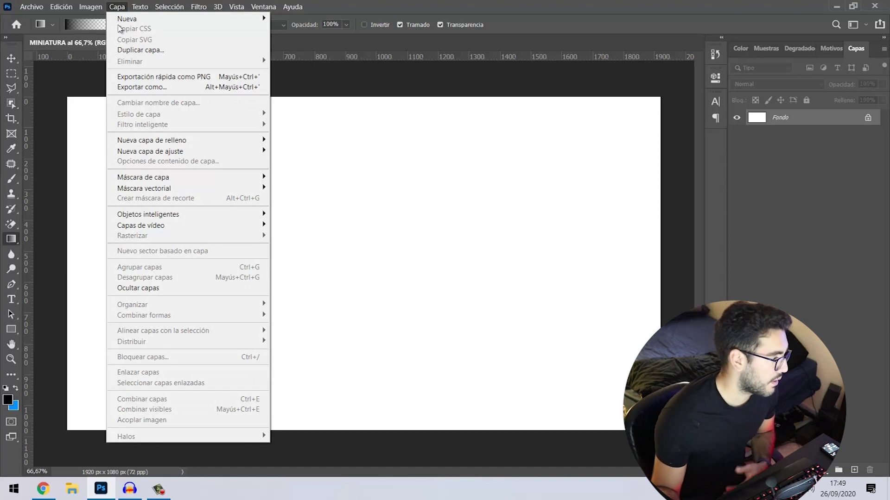
mouse_move(140, 6)
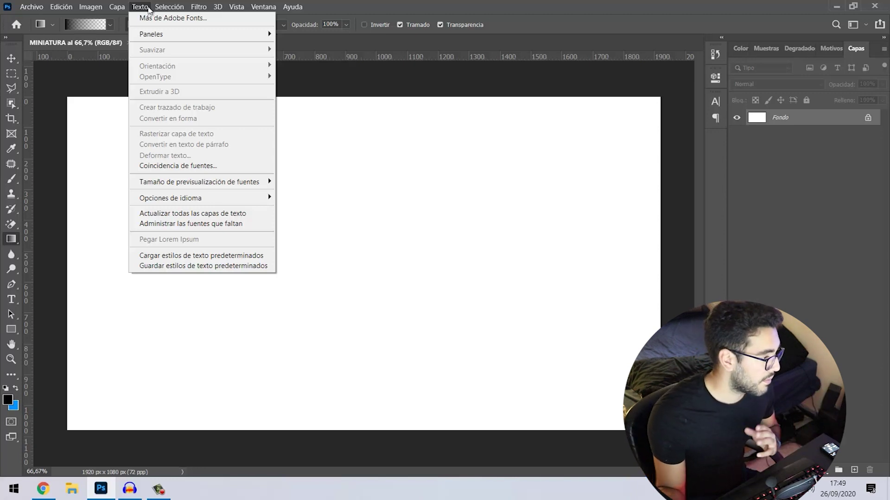
mouse_move(168, 3)
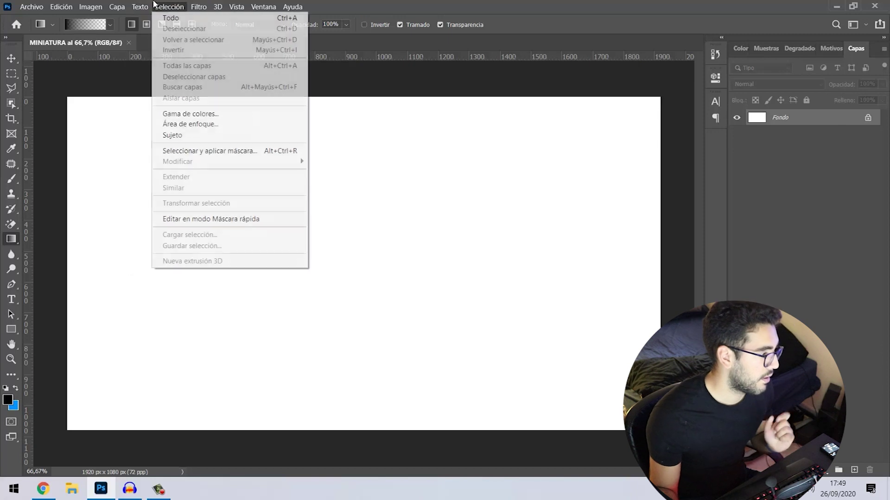
mouse_move(197, 8)
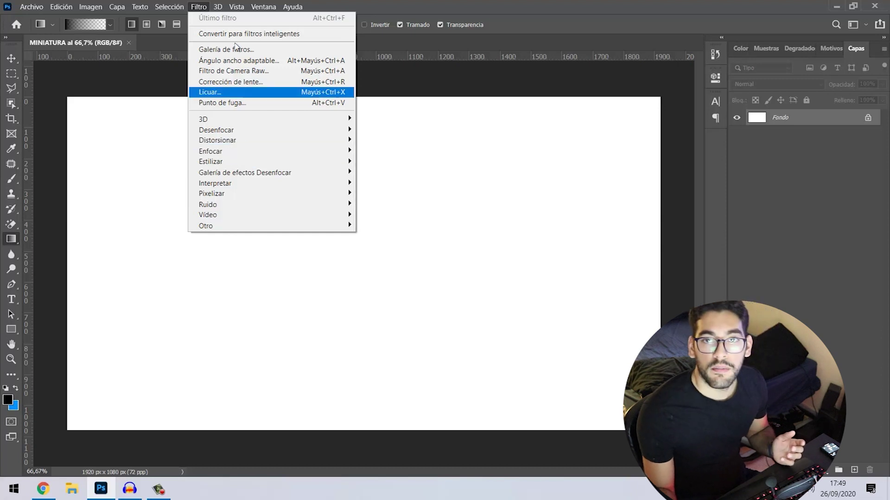
click(196, 7)
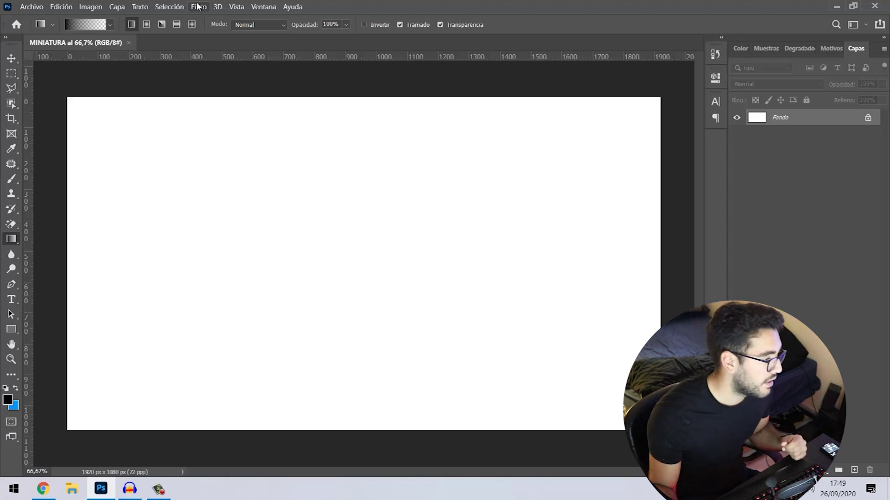
click(198, 6)
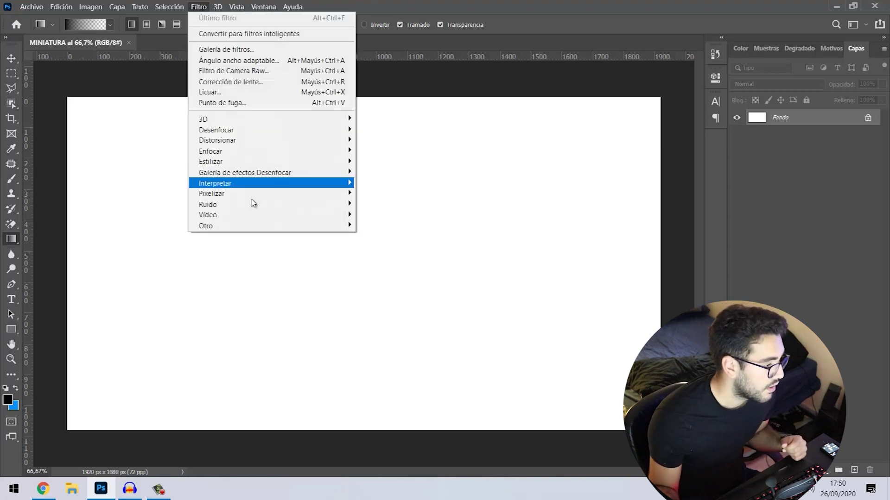
mouse_move(255, 217)
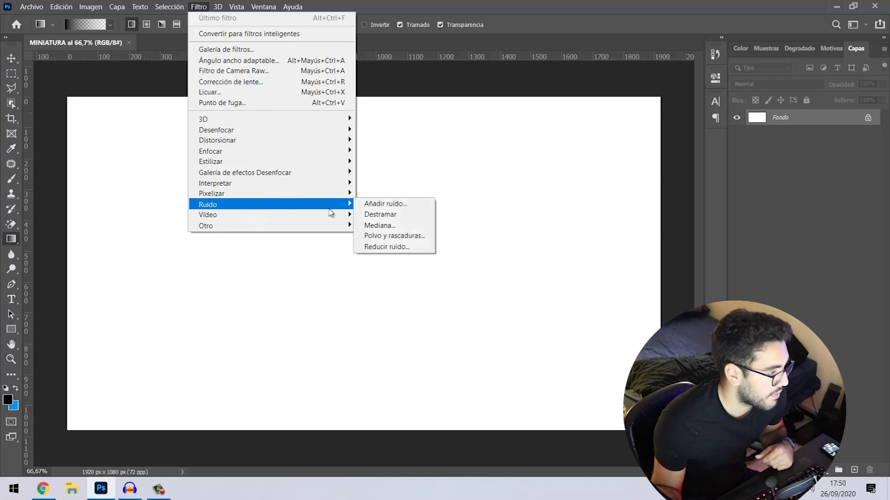
click(443, 158)
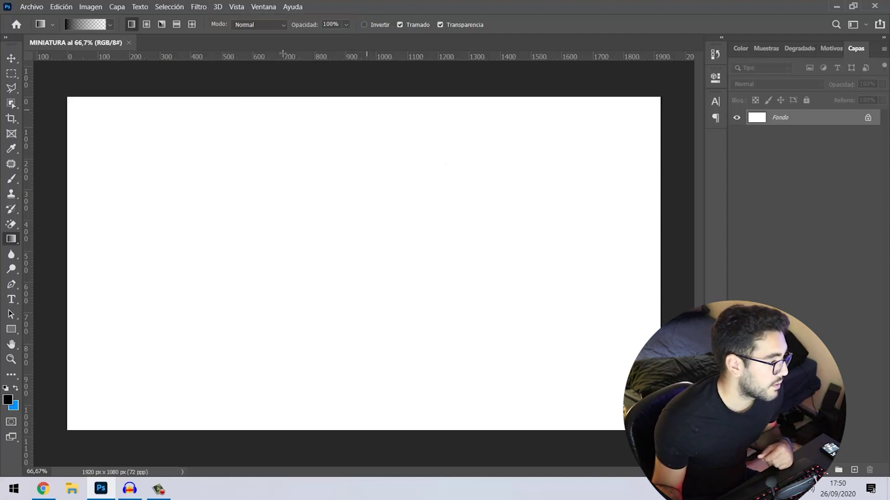
click(217, 6)
mouse_move(233, 6)
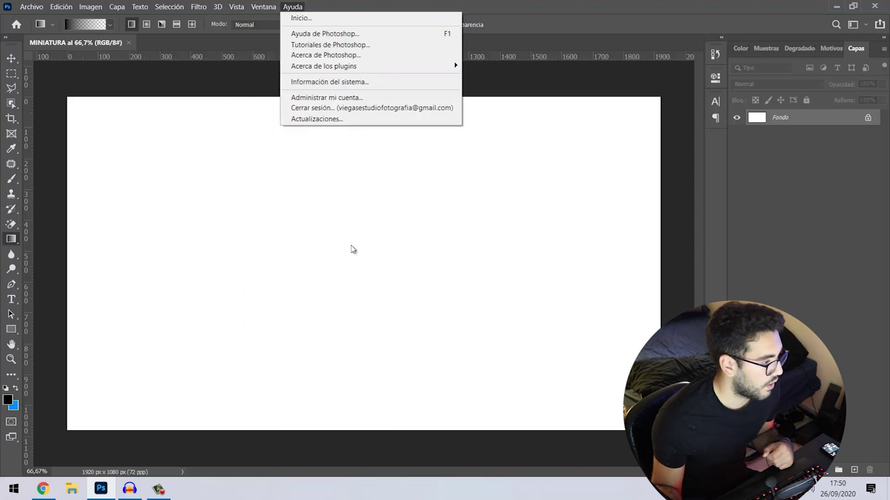
click(352, 249)
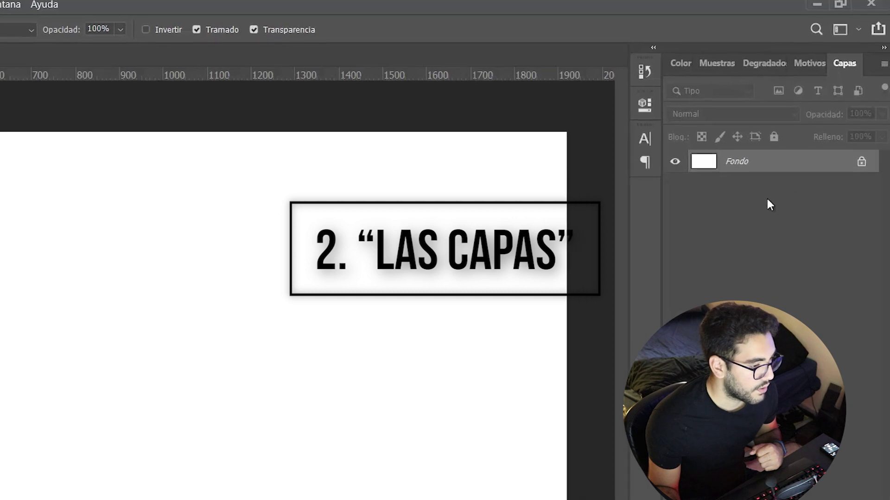
- Unlock Fondo as Capa 0 and add a LOREM IPSUM text layer in the canvas's upper left
click(861, 161)
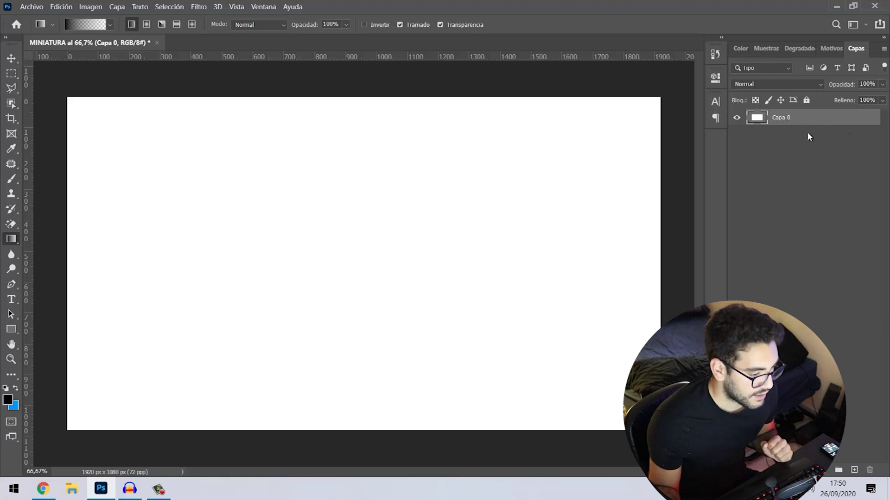
click(787, 345)
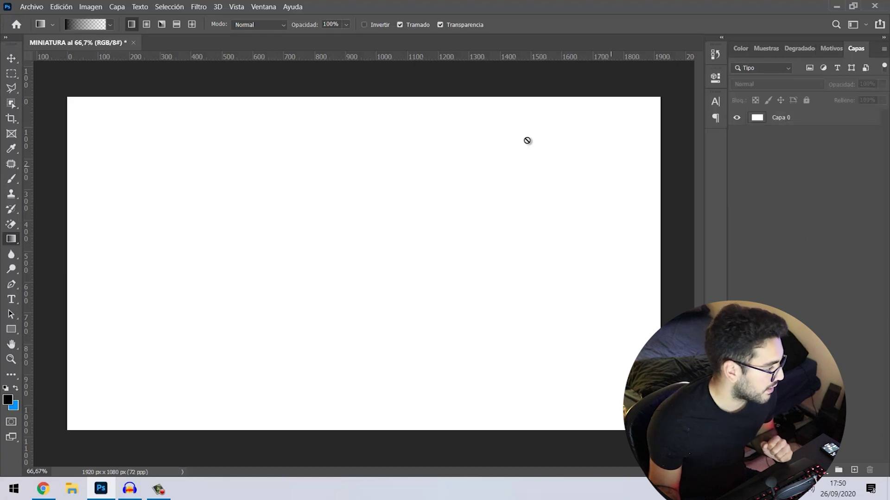
click(11, 299)
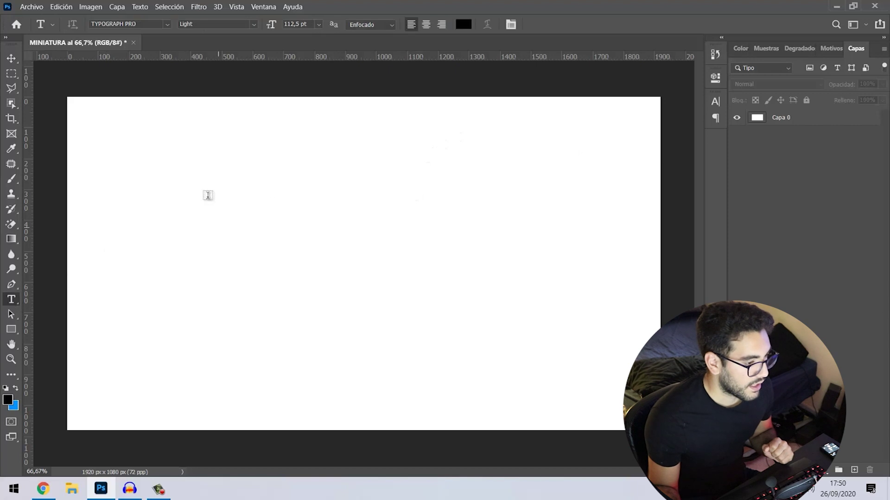
click(196, 183)
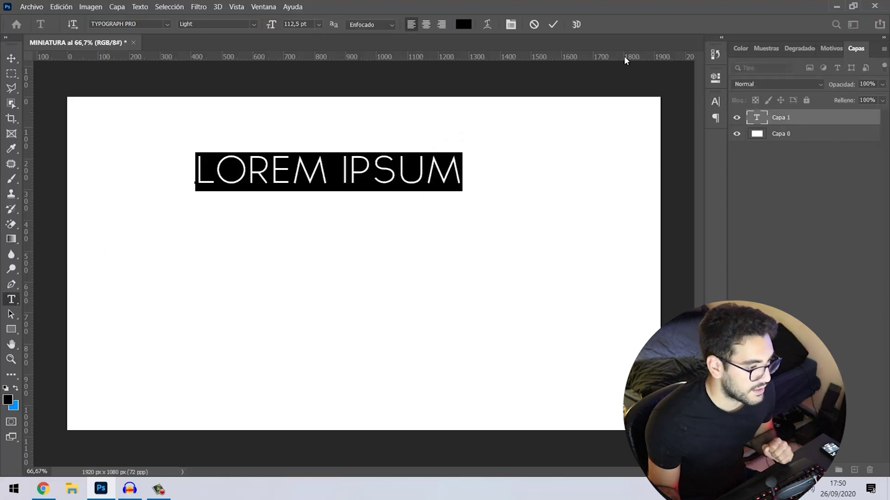
click(555, 24)
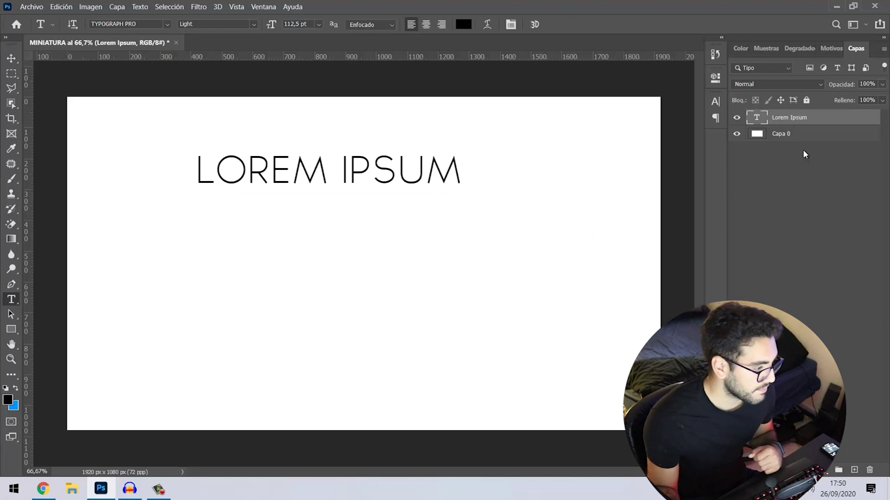
- Toggle the Lorem Ipsum layer's visibility, then select it with the Move tool
click(736, 117)
click(737, 117)
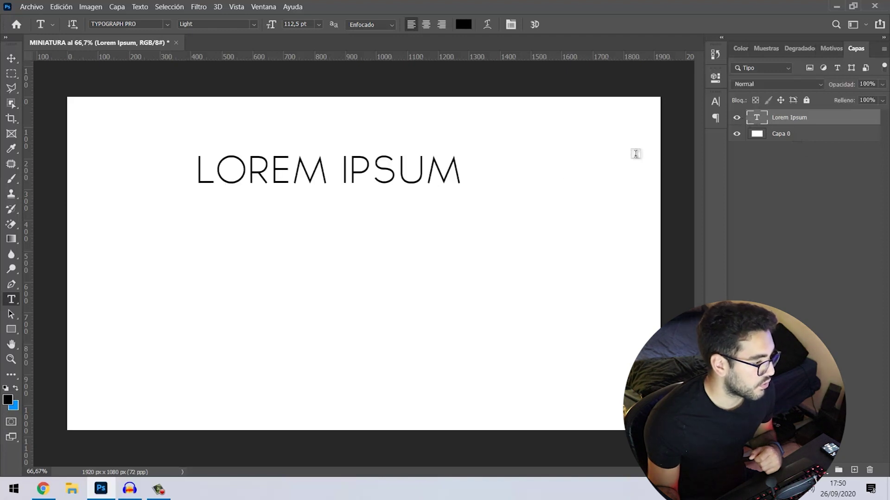
click(11, 58)
click(419, 280)
click(392, 180)
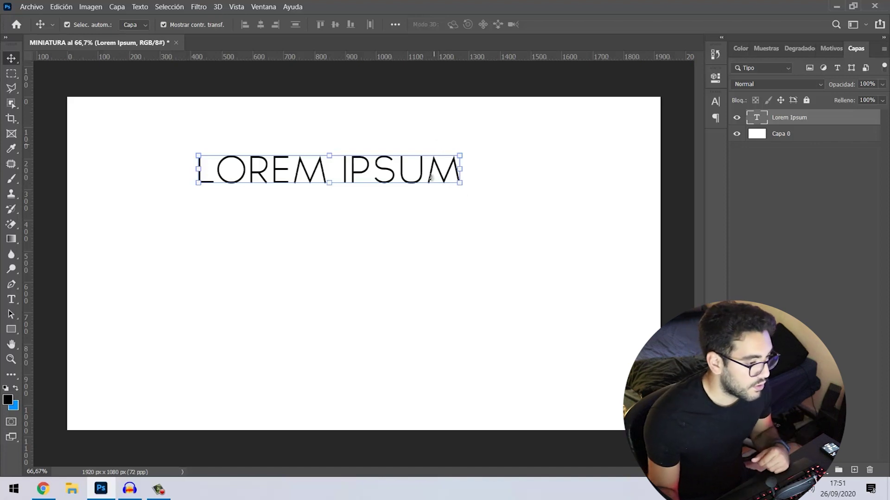
click(805, 136)
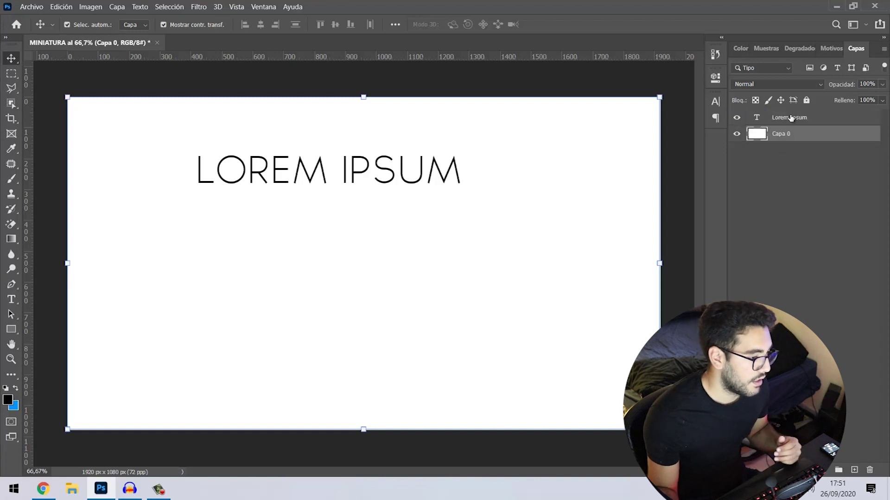
drag(790, 118, 787, 141)
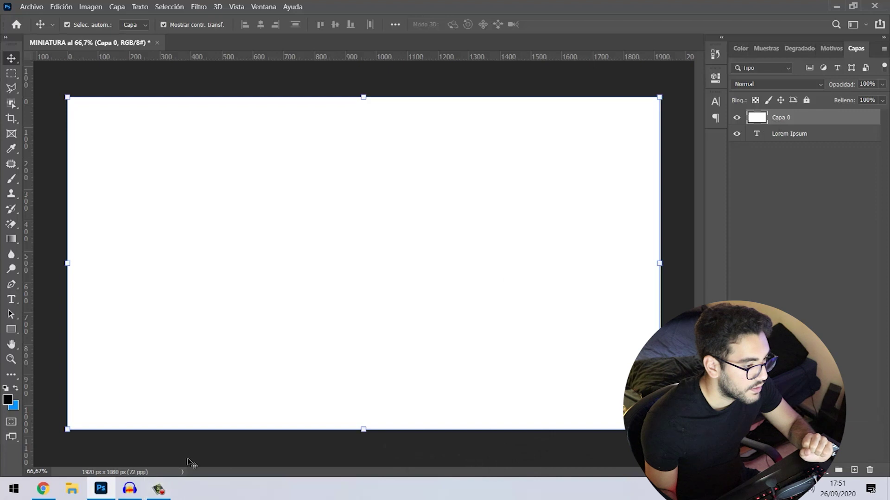
drag(788, 126, 786, 139)
click(788, 121)
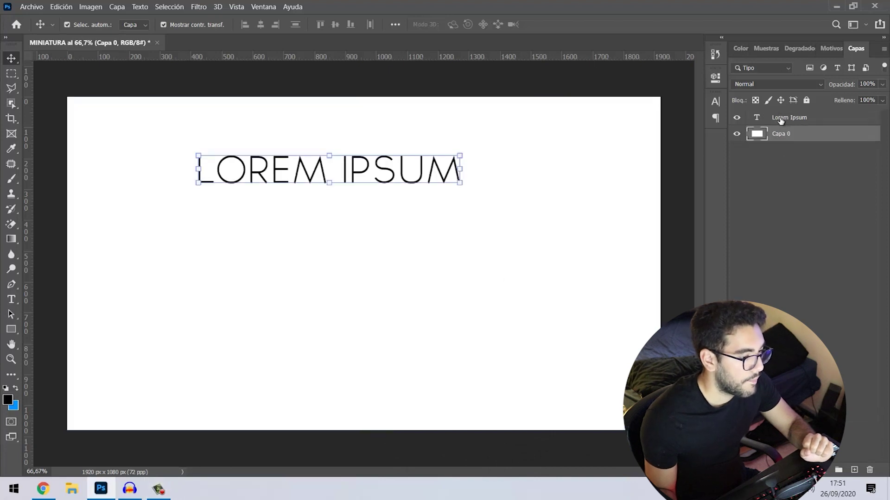
click(791, 131)
click(791, 121)
click(795, 154)
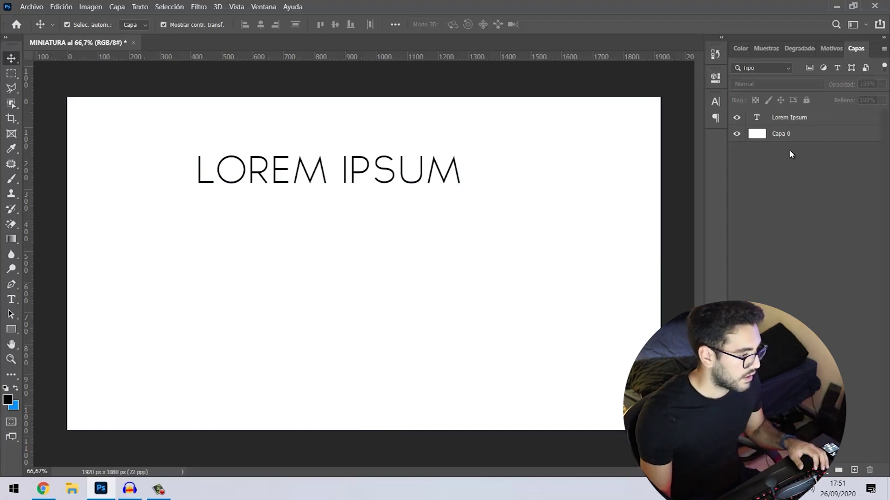
- Move the LOREM IPSUM title up and draw a large black circle and a small oval
drag(459, 176, 475, 161)
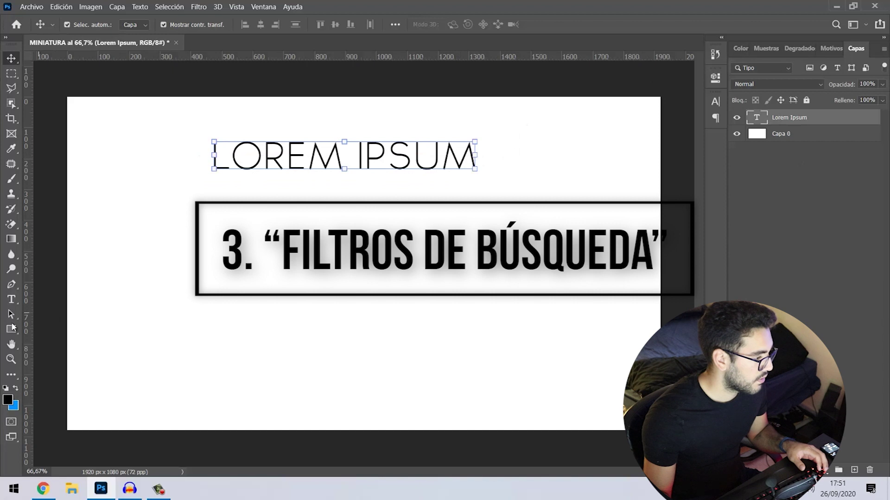
click(12, 329)
right_click(11, 329)
click(105, 352)
drag(150, 185, 304, 269)
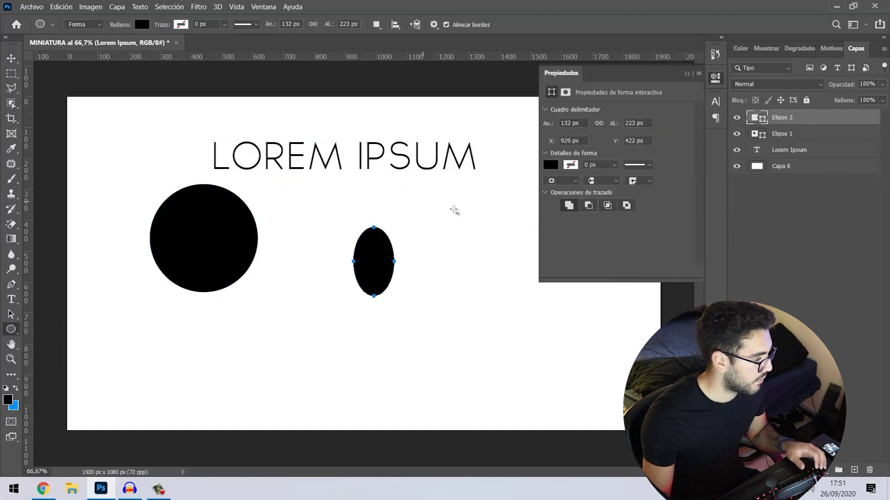
drag(442, 202, 488, 247)
- Draw seven black rounded rectangles and bars scattered around the canvas, then deselect
right_click(11, 329)
click(107, 340)
drag(142, 330, 334, 393)
drag(436, 363, 607, 346)
drag(498, 312, 463, 270)
drag(415, 222, 394, 201)
drag(302, 173, 268, 224)
drag(123, 120, 209, 184)
drag(102, 221, 103, 306)
click(686, 74)
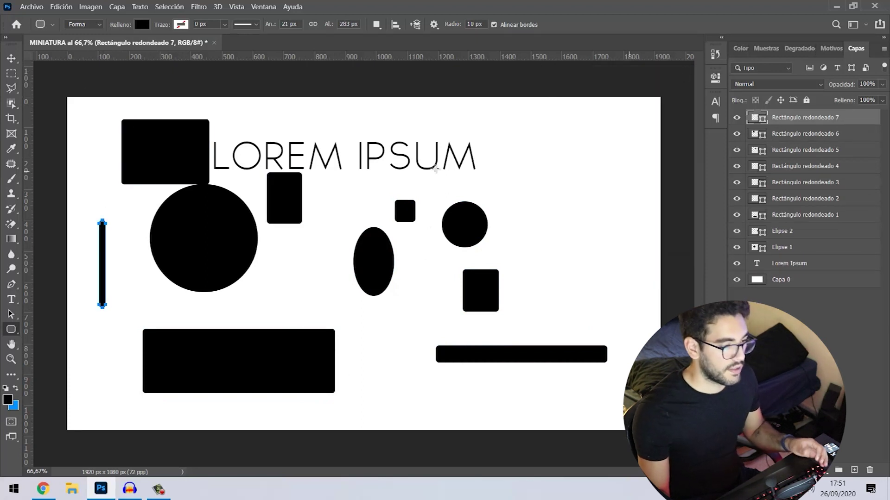
click(11, 59)
click(602, 77)
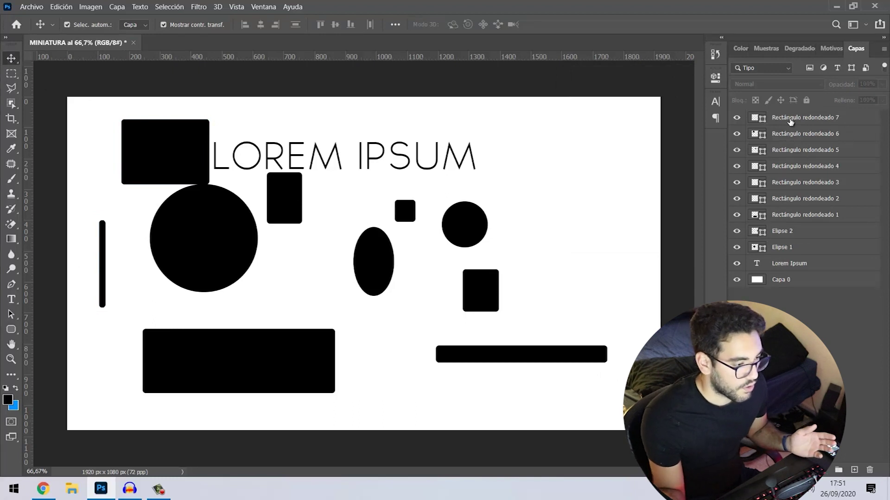
click(791, 121)
click(807, 136)
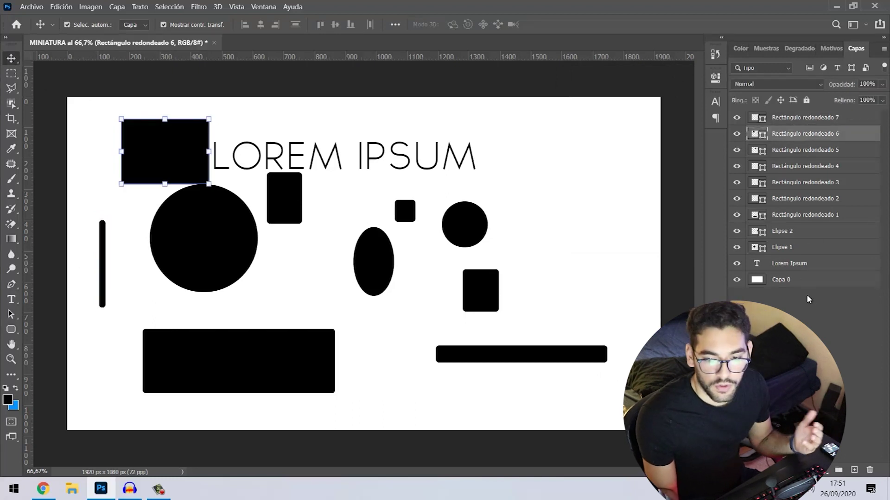
click(807, 287)
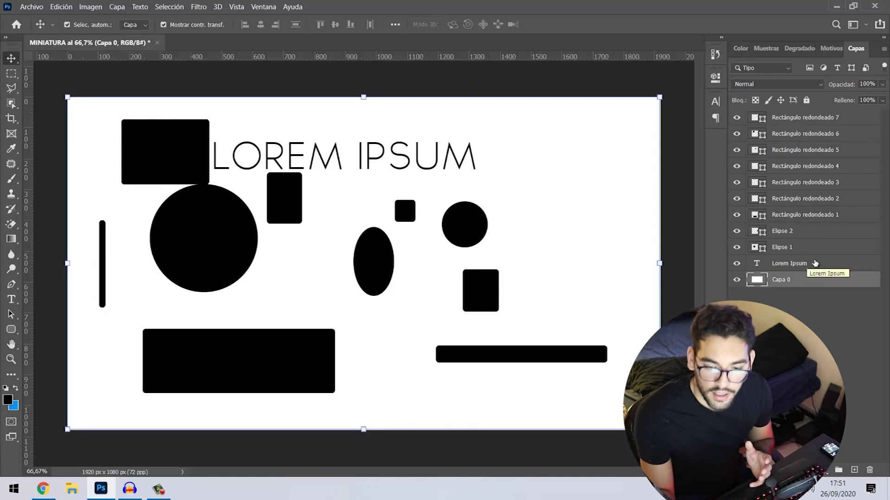
click(788, 268)
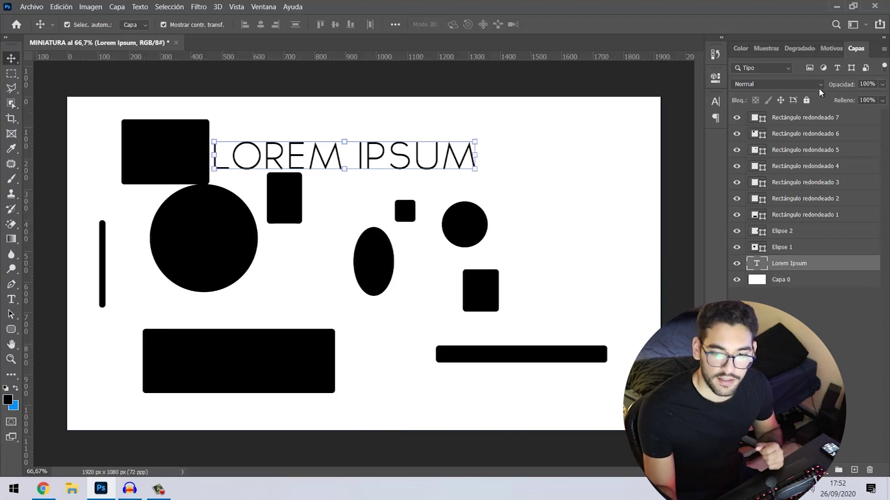
click(837, 68)
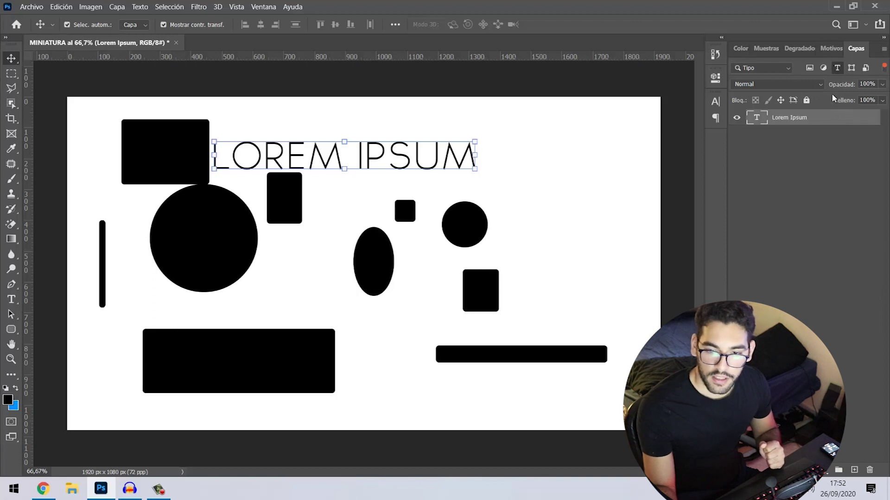
click(838, 68)
click(837, 69)
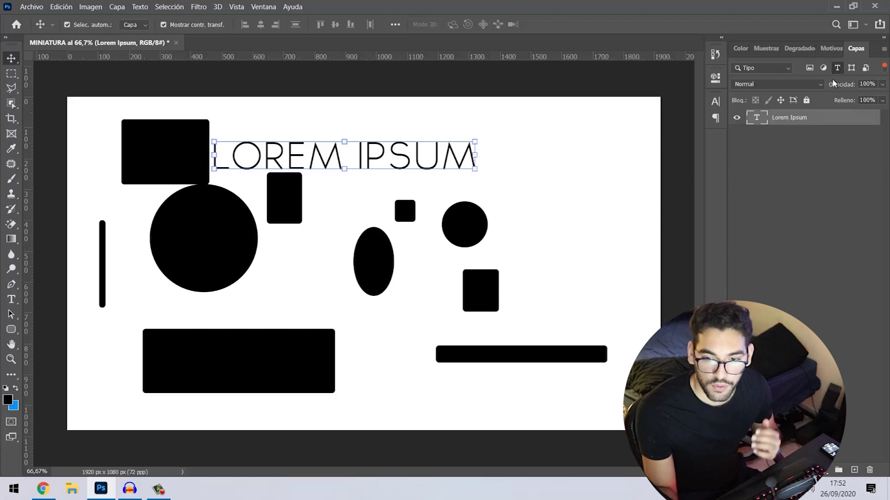
click(837, 68)
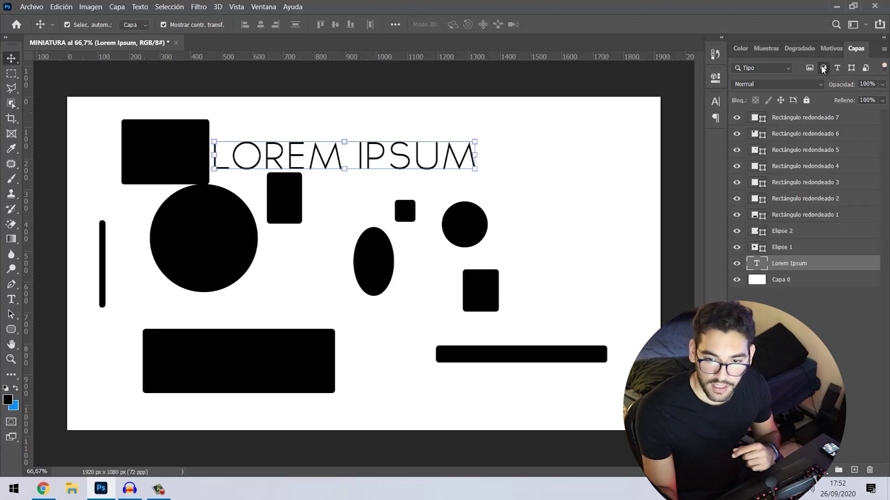
click(823, 69)
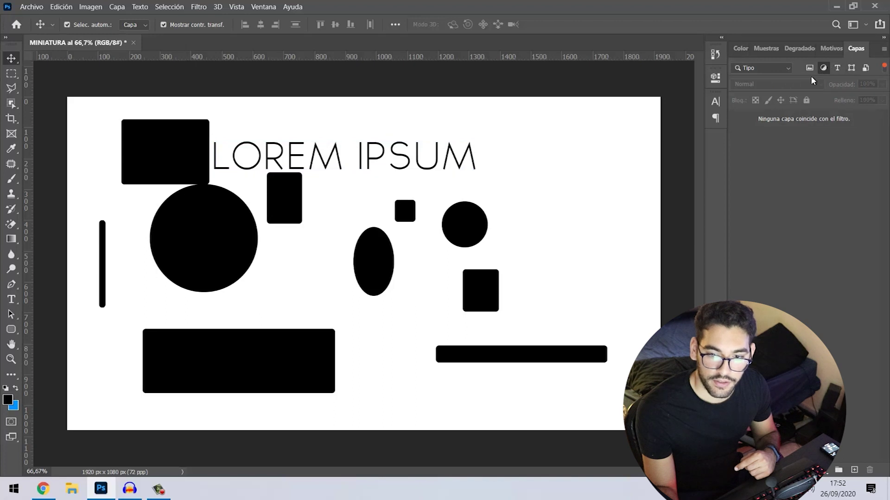
click(824, 68)
click(824, 68)
click(824, 68)
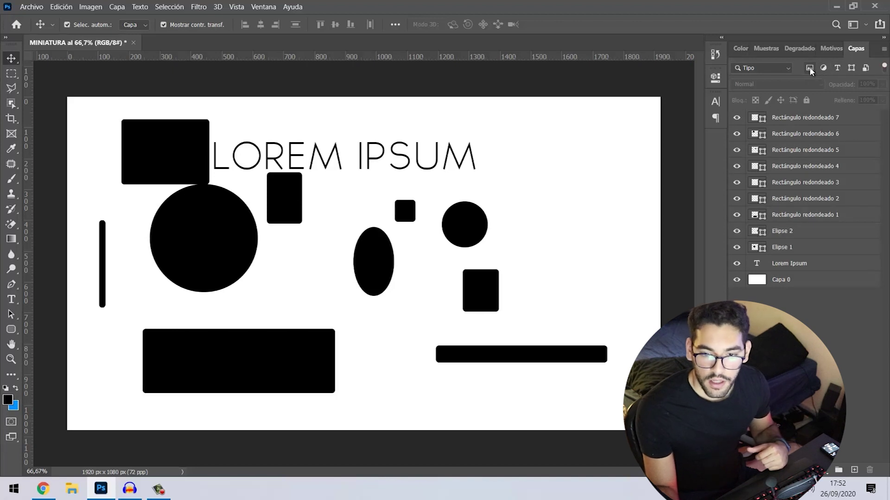
click(810, 68)
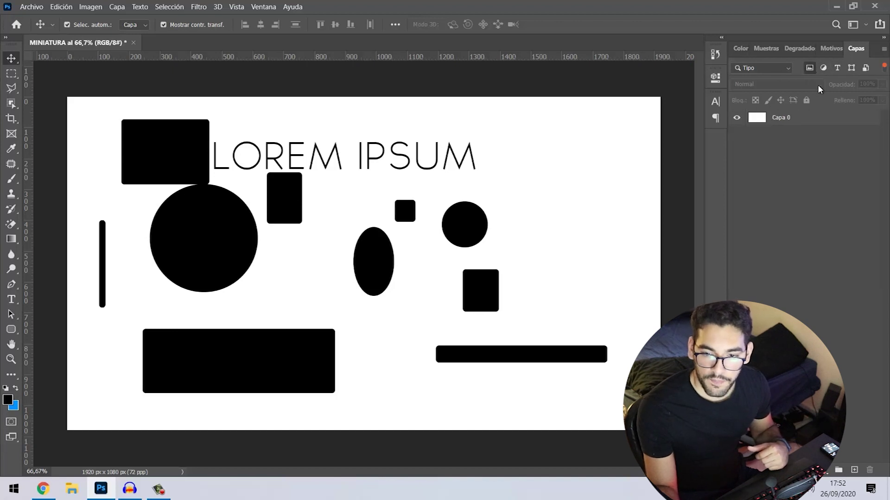
click(811, 68)
click(810, 69)
click(811, 69)
click(811, 68)
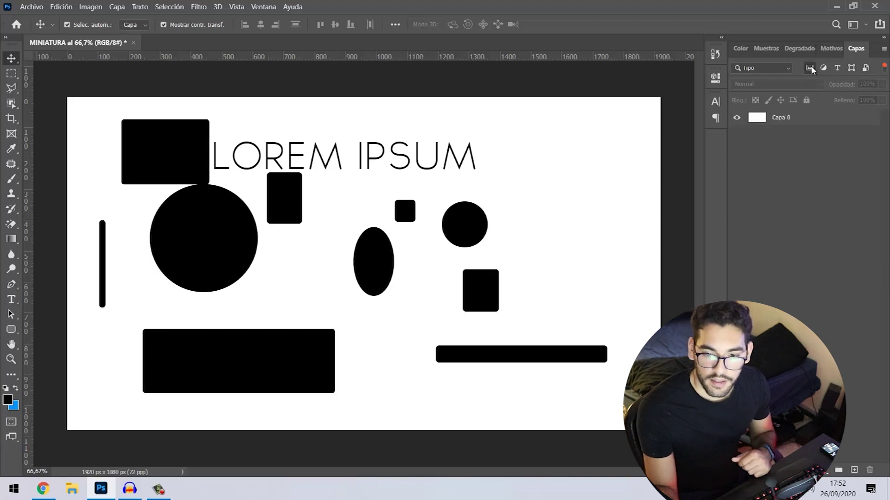
click(811, 69)
click(851, 68)
click(851, 69)
click(810, 69)
click(809, 68)
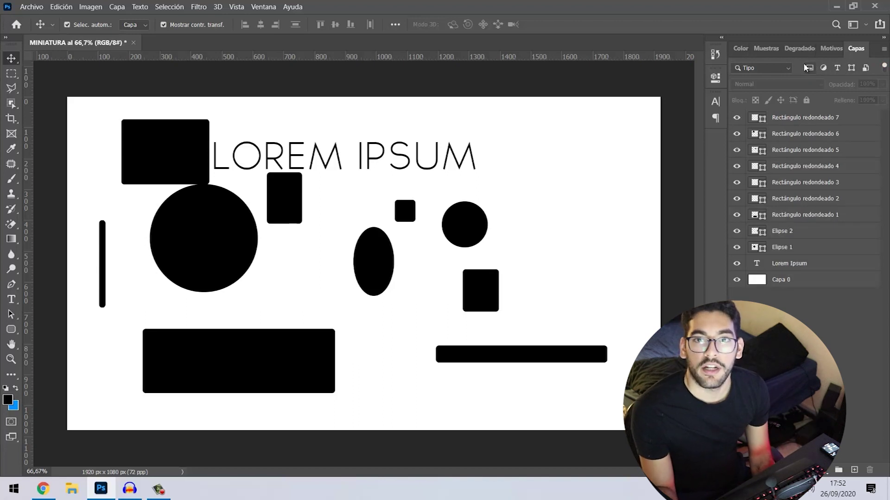
click(810, 69)
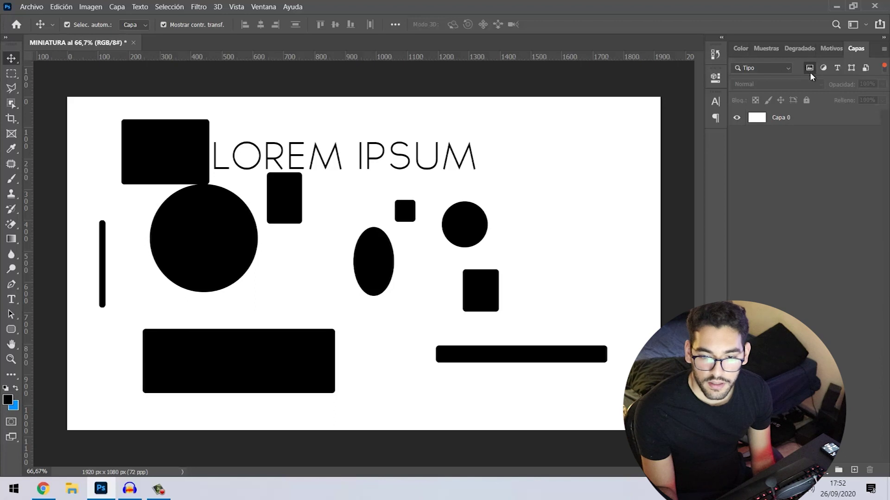
click(812, 69)
click(800, 120)
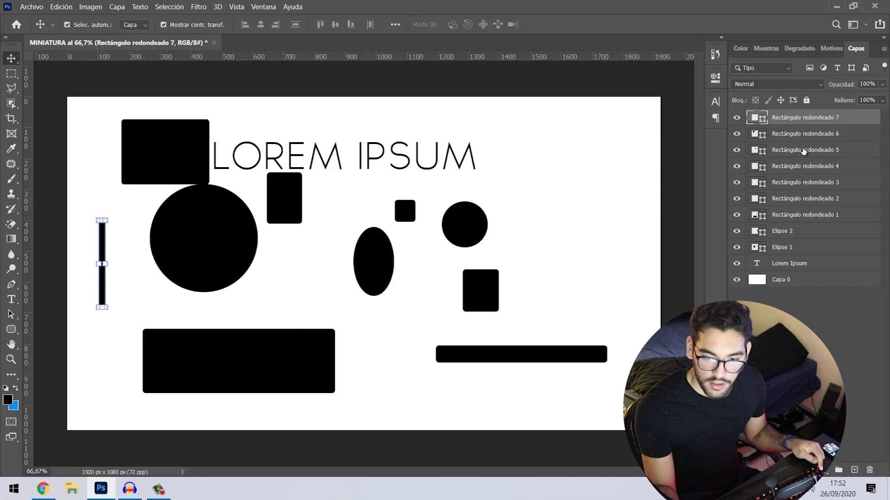
- Group the selected shape layers with Ctrl+G into Grupo 1
shift+click(790, 263)
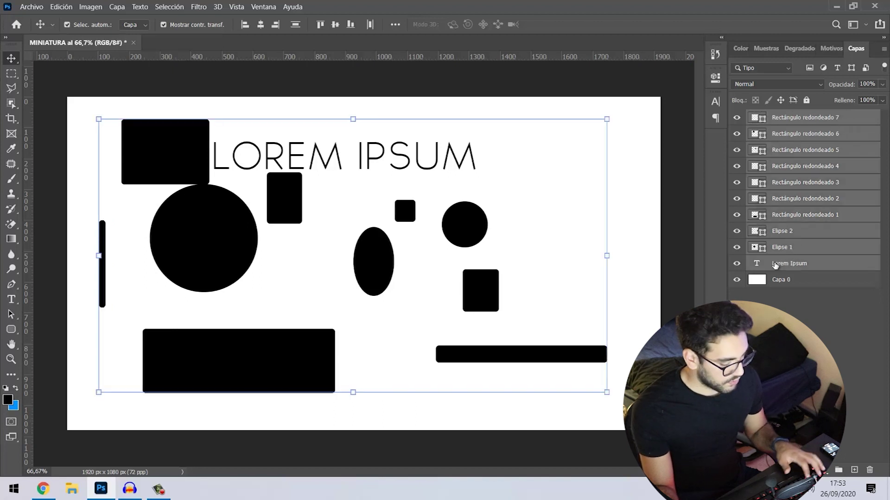
key(ctrl)
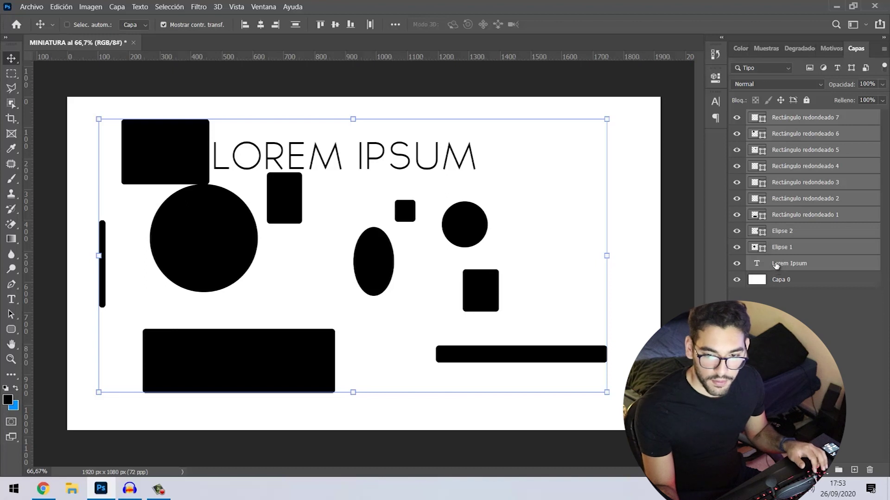
key(ctrl+g)
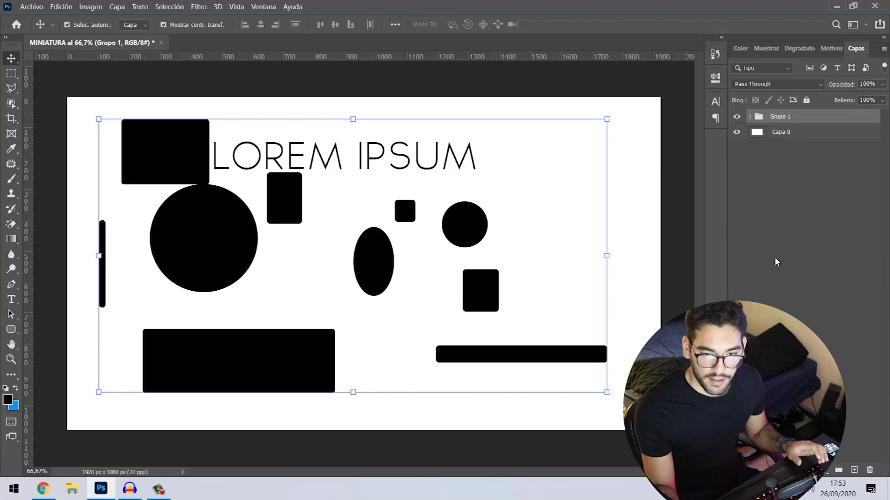
key(ctrl+shift+g)
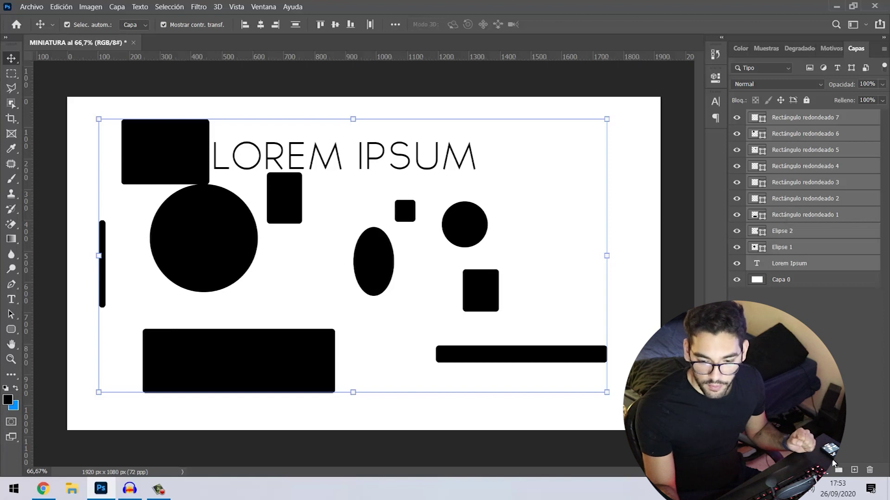
click(823, 338)
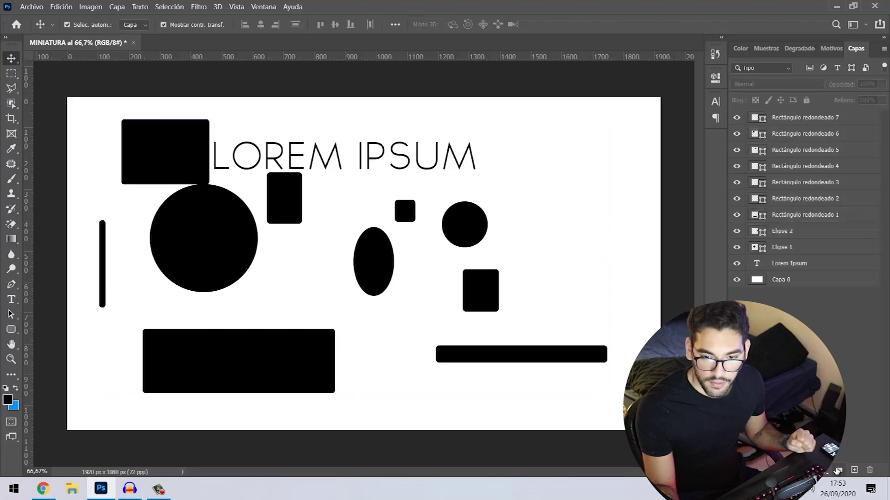
key(ctrl+g)
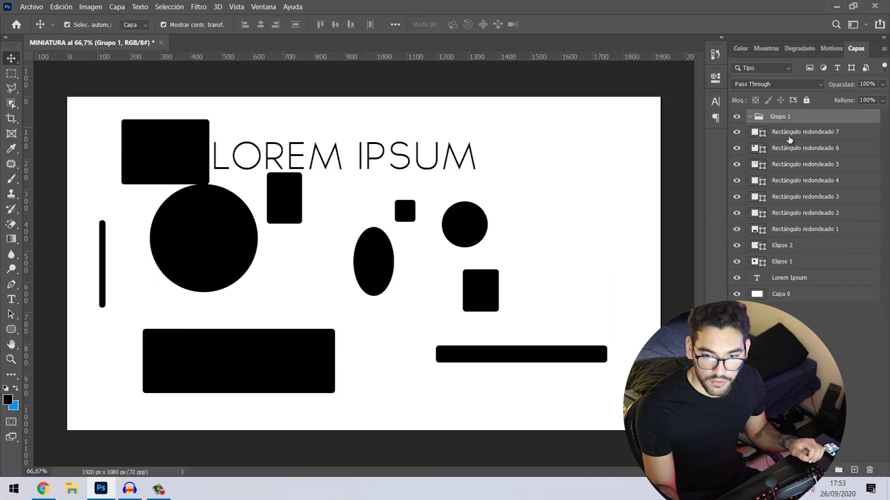
- Move the remaining rounded rectangle and ellipse layers inside Grupo 1
click(789, 134)
mouse_move(788, 134)
mouse_down()
mouse_move(784, 119)
mouse_move(783, 134)
mouse_move(790, 128)
mouse_up()
drag(799, 179, 798, 146)
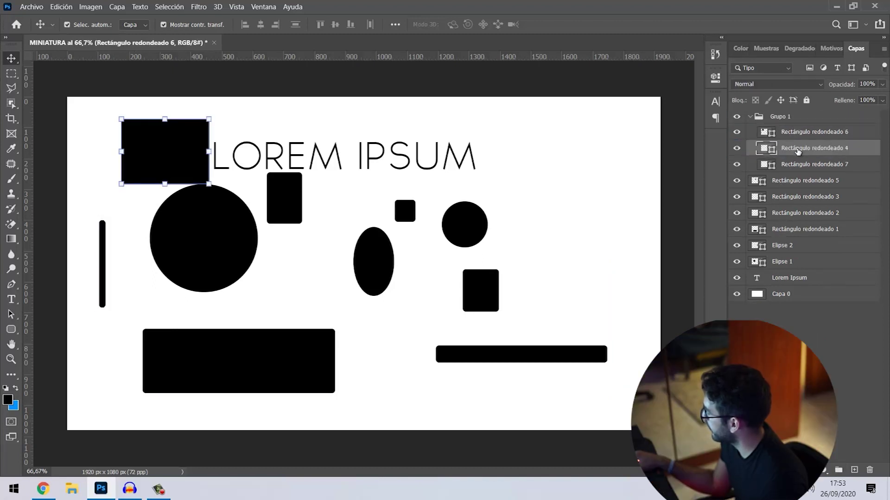
click(802, 182)
shift+click(786, 262)
drag(786, 228, 787, 134)
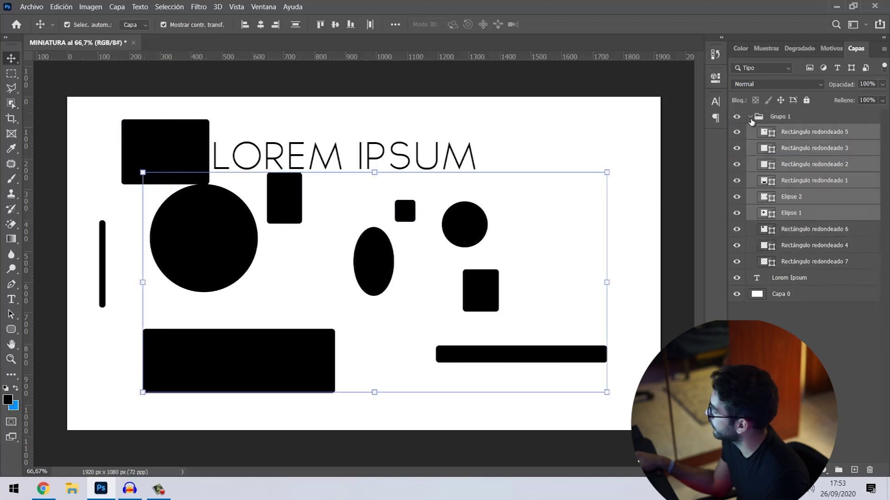
- Collapse Grupo 1 and hide it, then select the Lorem Ipsum text layer
click(751, 117)
click(736, 119)
click(737, 118)
click(737, 116)
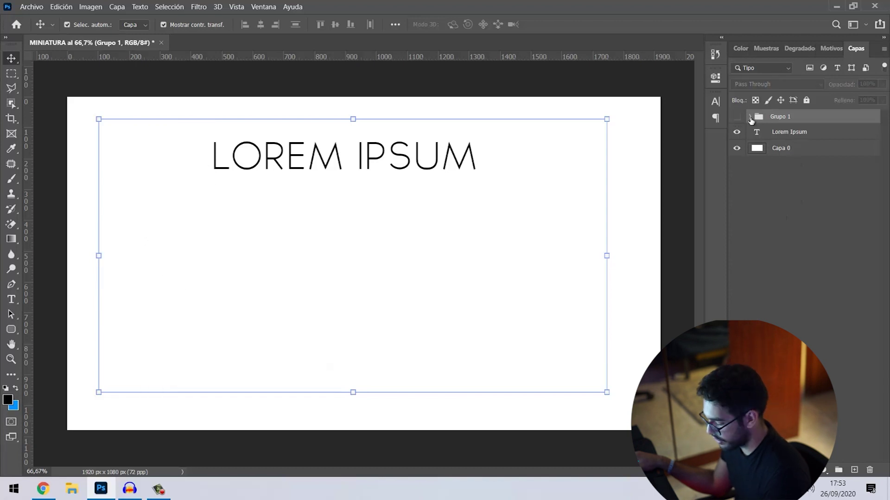
click(780, 135)
- Duplicate the LOREM IPSUM line down the canvas and group the six text layers with Ctrl+G
key(ctrl+j)
drag(396, 155, 407, 307)
key(ctrl+j)
key(ctrl+j)
key(ctrl+j)
key(ctrl+j)
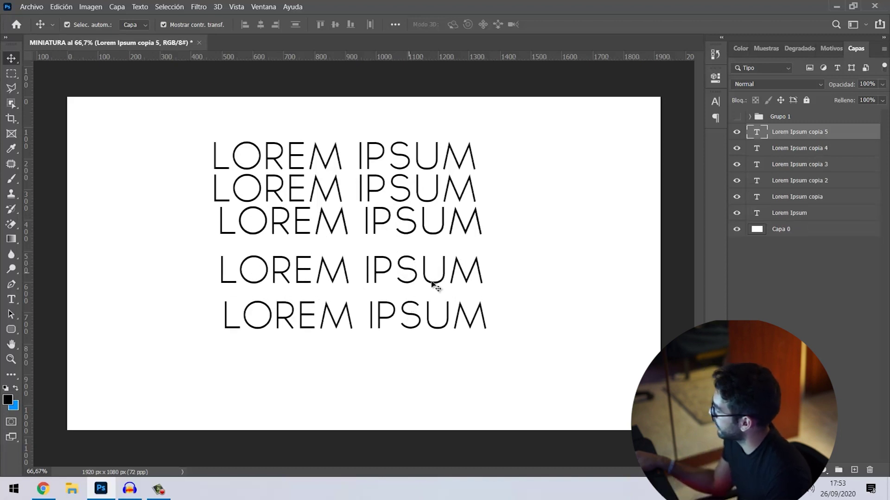
shift+click(797, 215)
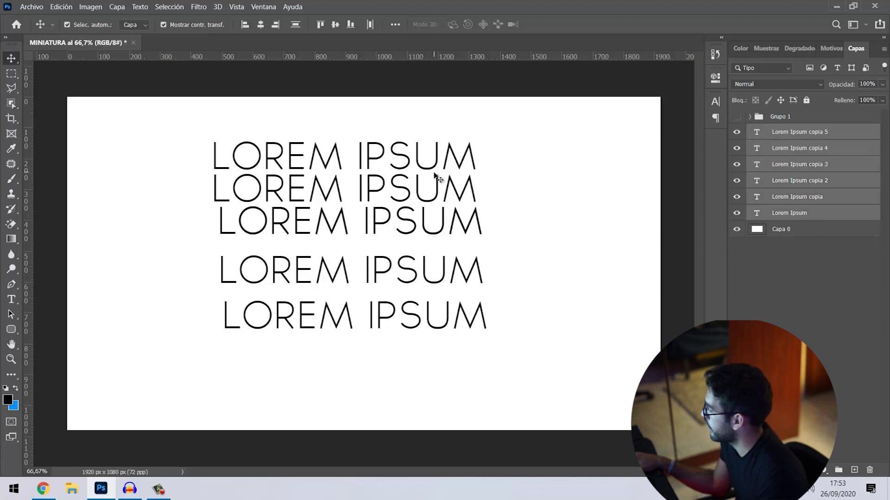
key(ctrl+g)
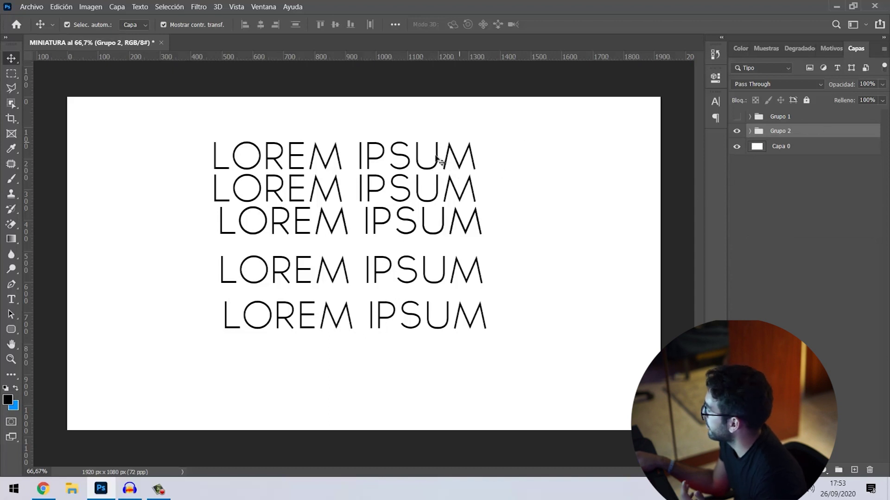
- Open Grupo 2's blending options and add a drop shadow with adjusted distance
right_click(791, 134)
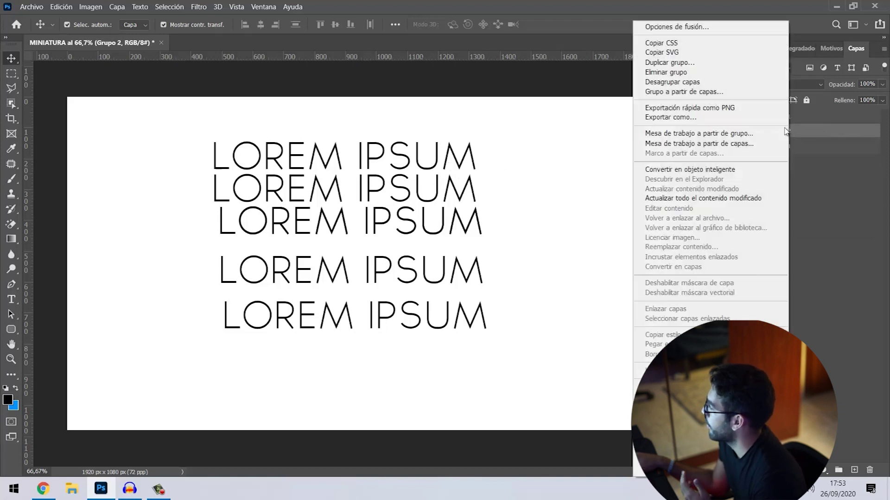
click(670, 29)
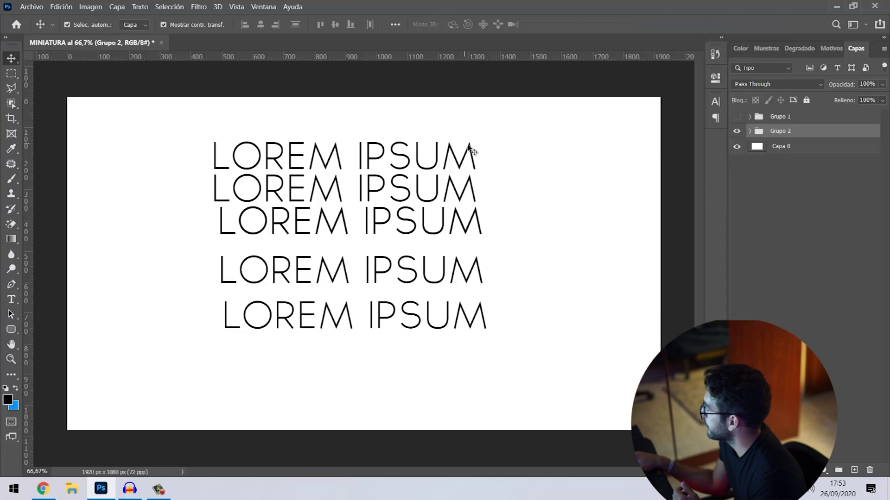
right_click(794, 131)
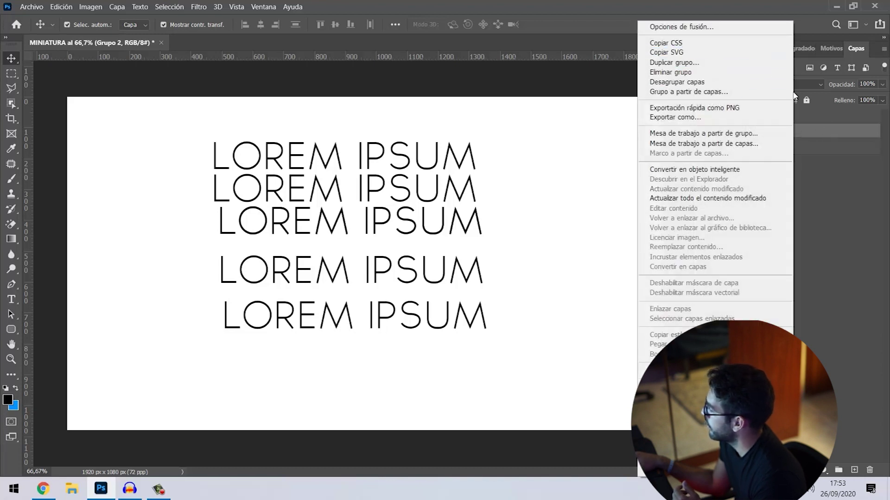
click(721, 27)
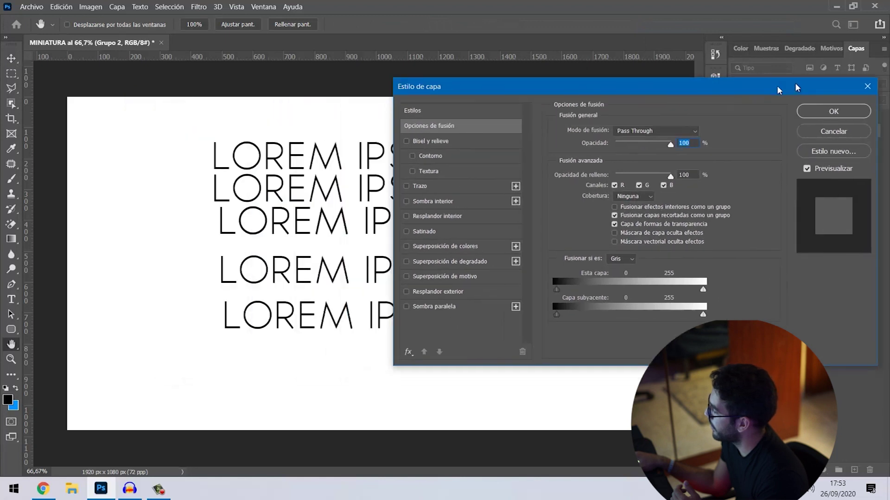
mouse_move(797, 88)
mouse_down()
mouse_move(888, 45)
mouse_move(533, 99)
mouse_move(673, 119)
mouse_move(808, 95)
mouse_up()
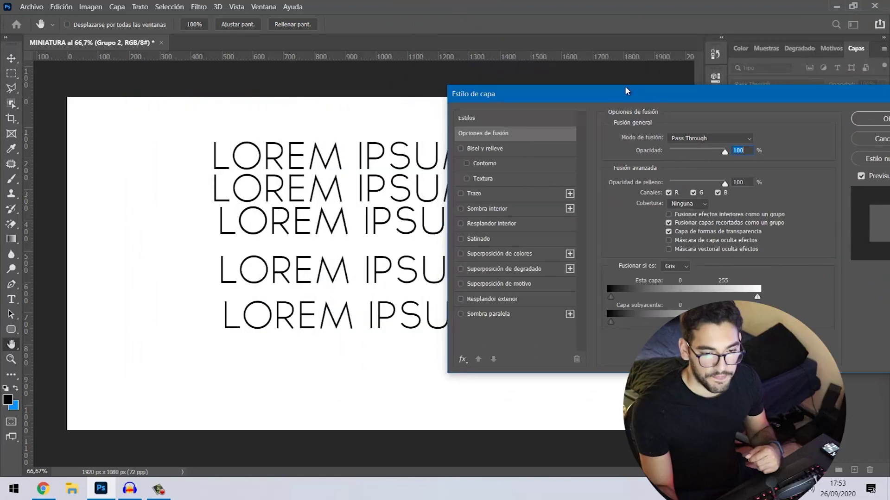
drag(622, 90, 675, 47)
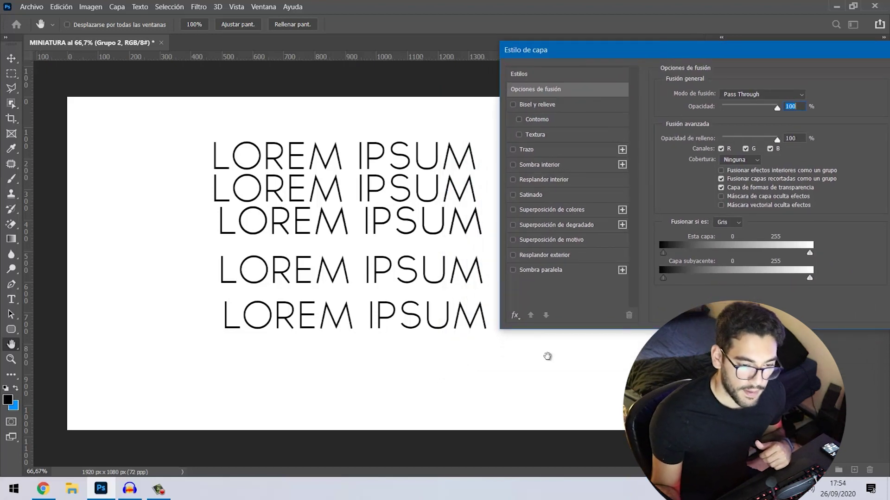
click(542, 270)
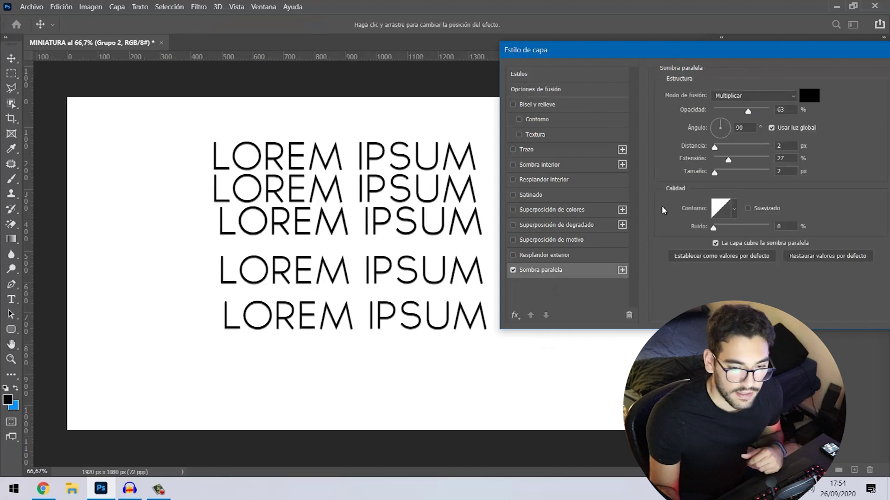
drag(714, 148, 731, 109)
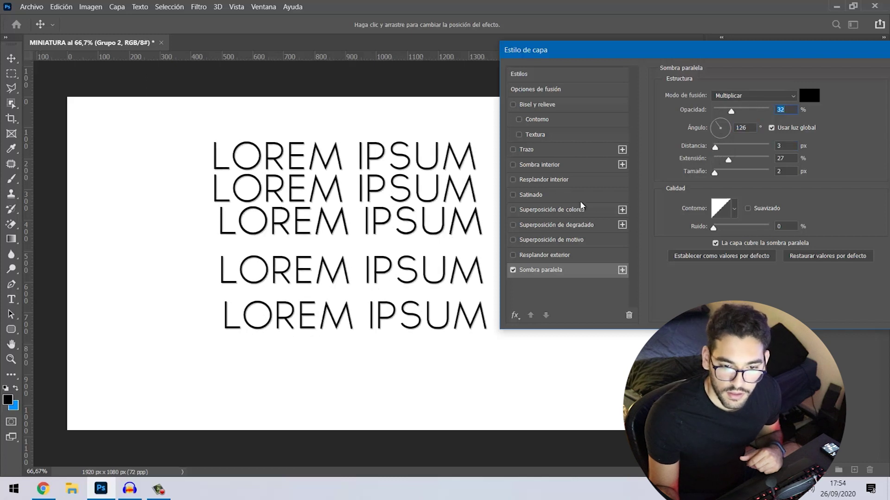
- Try a red colour overlay, replace it with a grey gradient overlay, and apply the styles
click(581, 209)
click(809, 96)
click(611, 63)
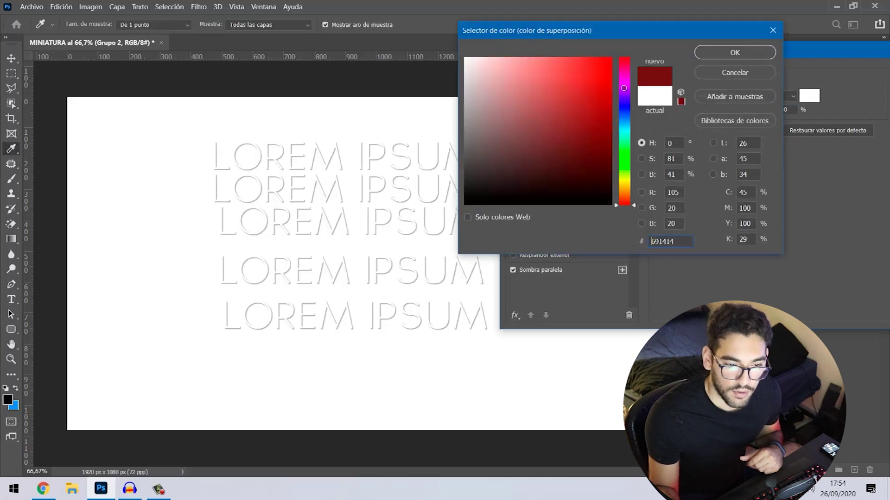
click(709, 54)
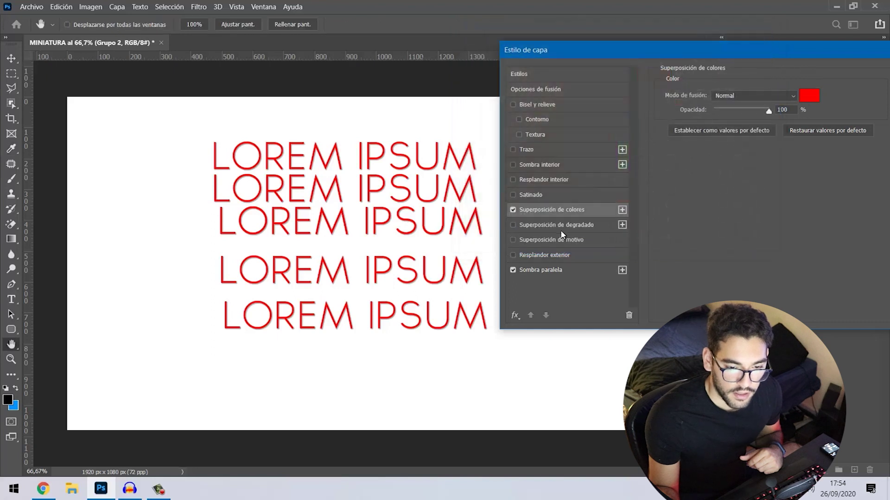
click(513, 210)
click(513, 225)
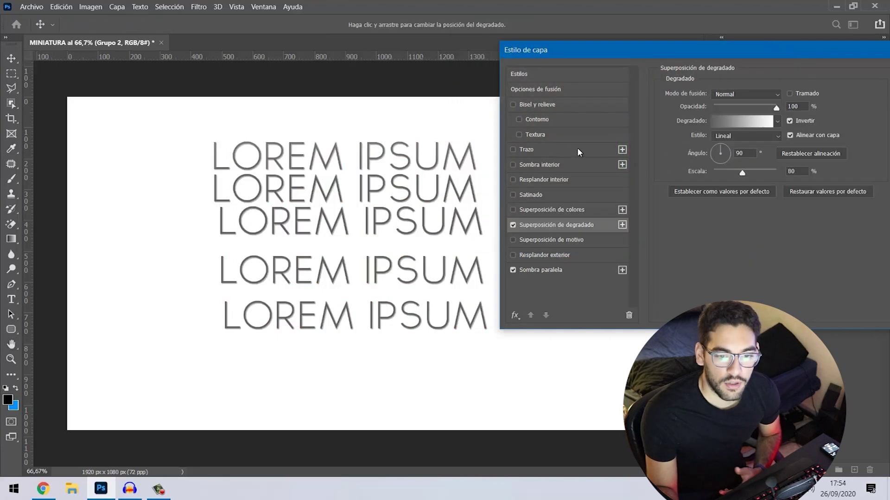
drag(595, 48, 408, 56)
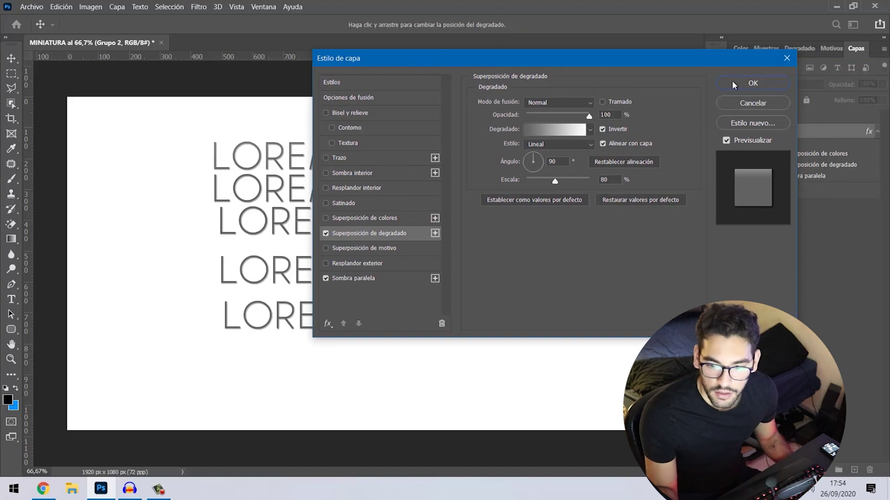
click(734, 85)
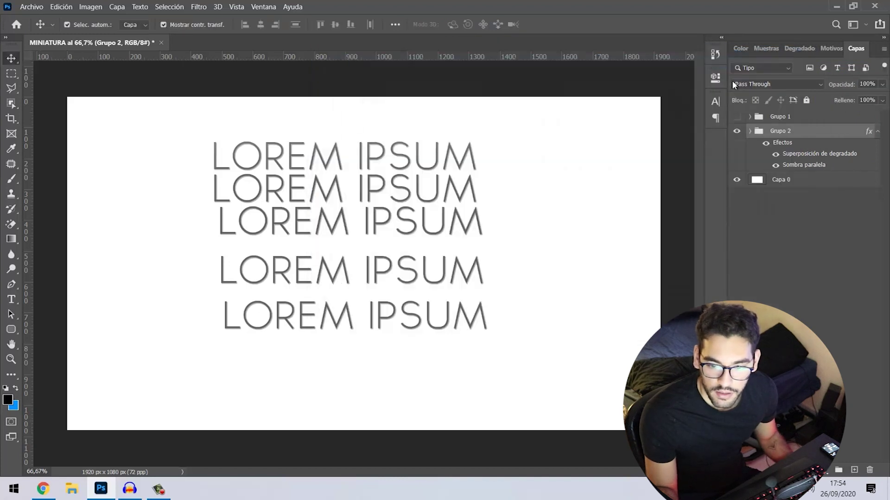
- Compare Grupo 2 with and without its effects, leaving drop shadow and gradient overlay on
click(876, 132)
click(880, 131)
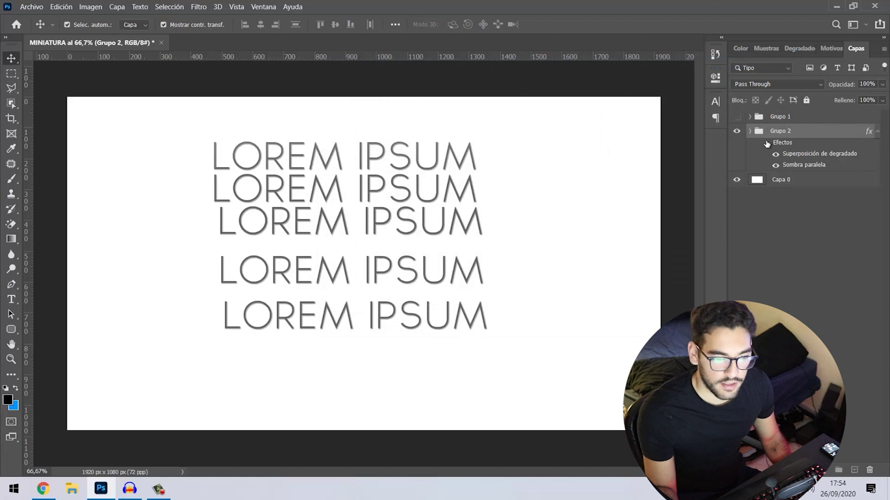
click(767, 143)
click(765, 144)
click(766, 144)
click(765, 144)
click(766, 144)
click(767, 145)
click(776, 156)
click(777, 166)
click(776, 155)
click(775, 155)
click(776, 165)
click(778, 155)
click(878, 132)
- Hide the Grupo 2 text and show the Historia panel
click(737, 131)
click(737, 131)
click(737, 132)
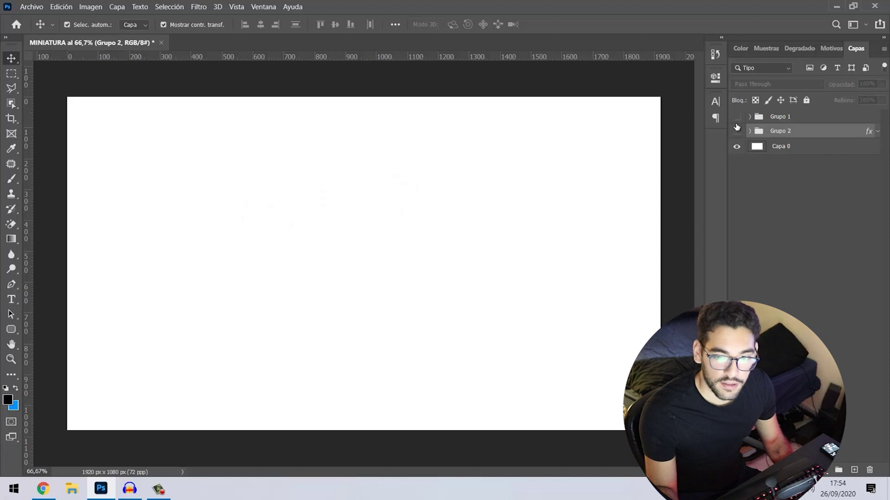
click(715, 55)
click(715, 54)
click(715, 54)
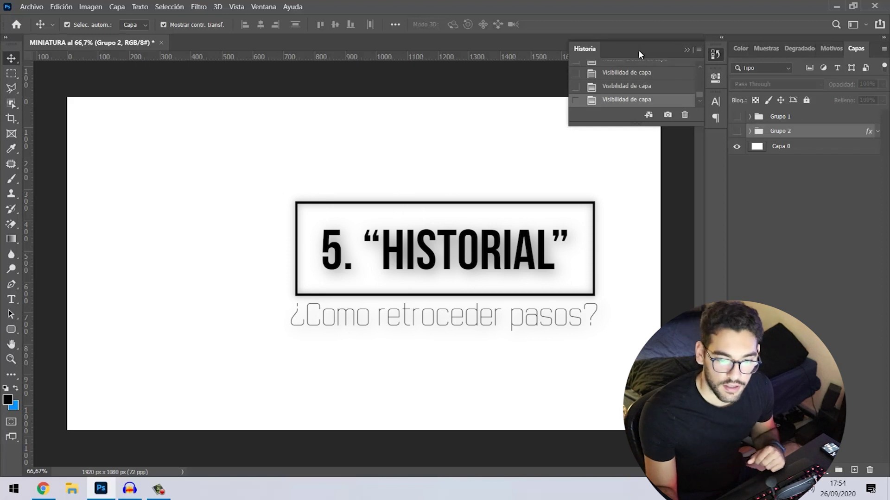
- Make the Historia panel taller and pull it out as a floating window
drag(635, 125, 628, 319)
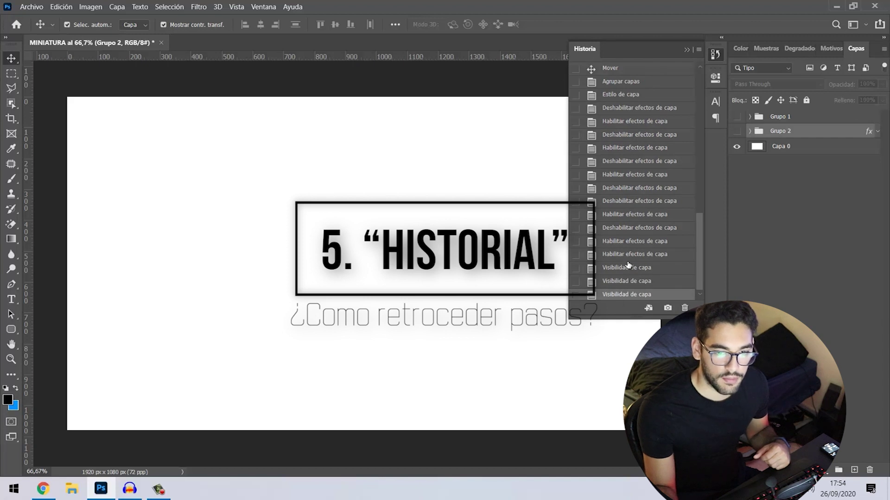
drag(621, 49, 662, 44)
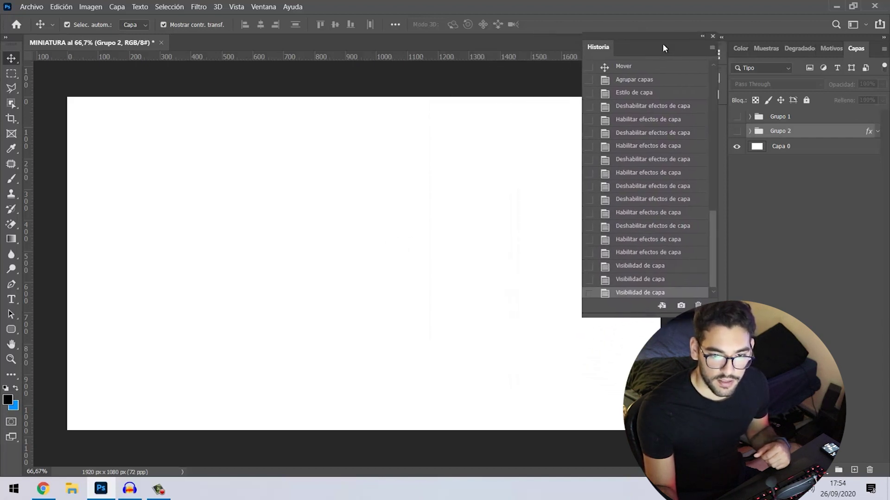
drag(712, 242, 716, 63)
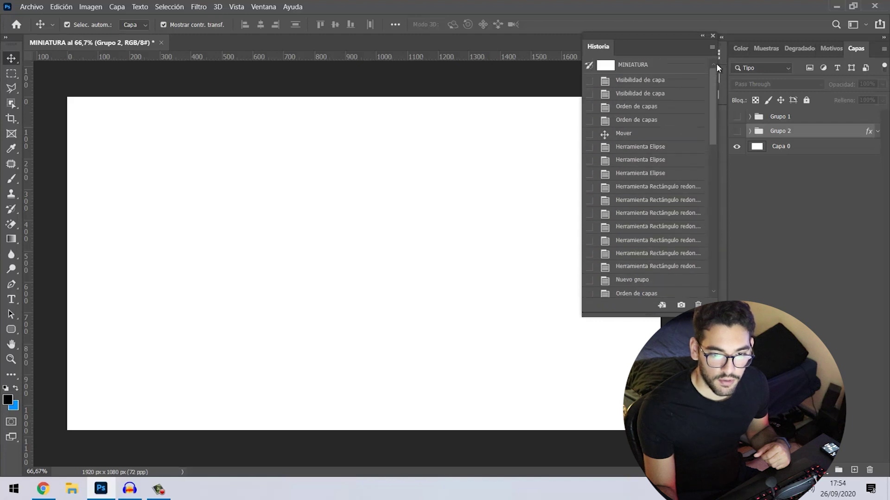
- Revisit earlier states: the document start, layer reordering, ellipses, three text lines and disabled effects
click(654, 70)
click(645, 80)
click(639, 120)
click(637, 159)
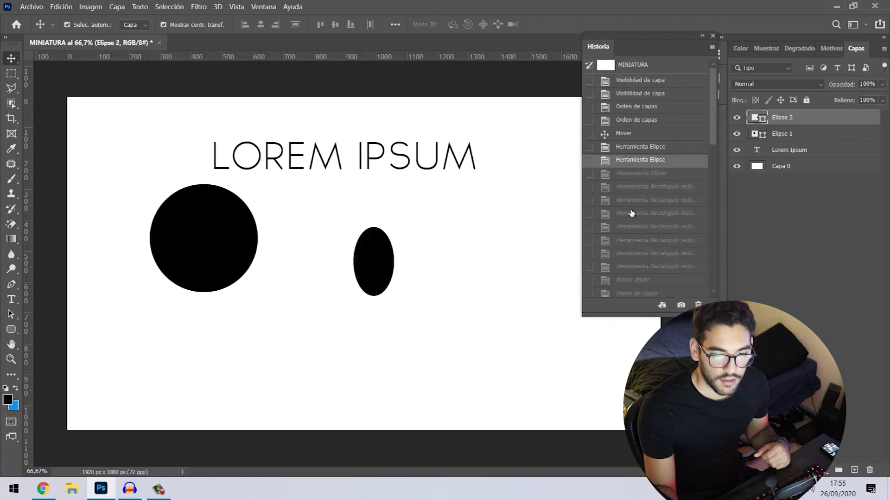
click(631, 214)
scroll(624, 241, down, 5)
click(624, 237)
scroll(624, 239, down, 5)
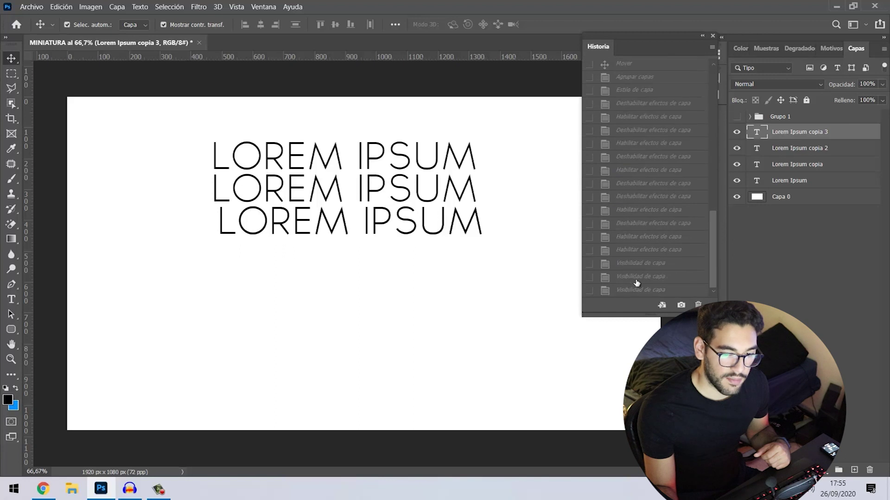
click(637, 288)
click(639, 263)
click(631, 197)
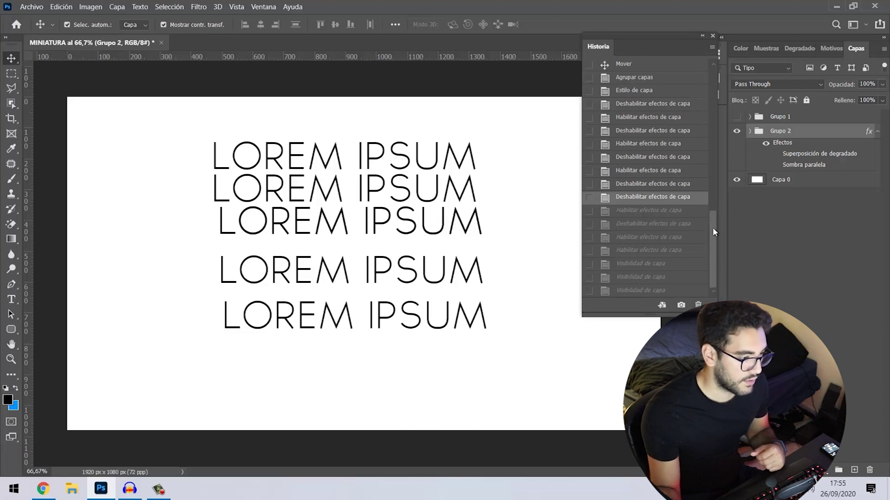
- Return to the latest Visibilidad de capa state with the text hidden
drag(712, 226, 718, 250)
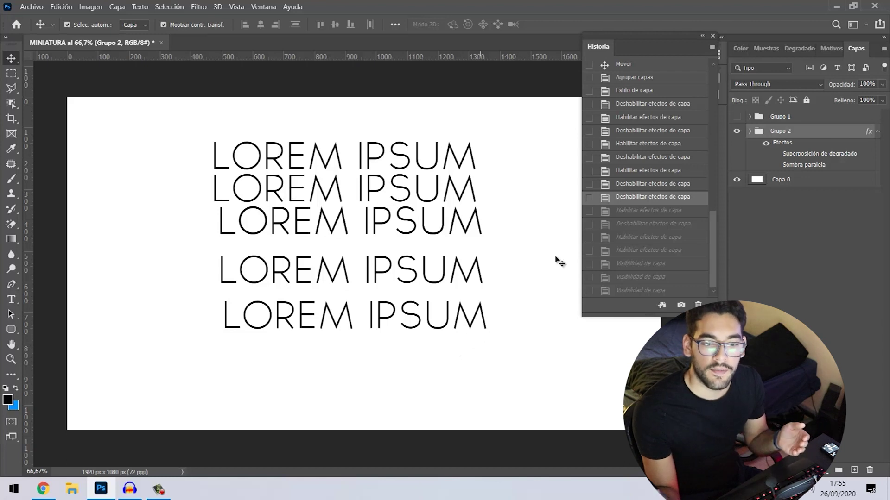
scroll(651, 214, up, 10)
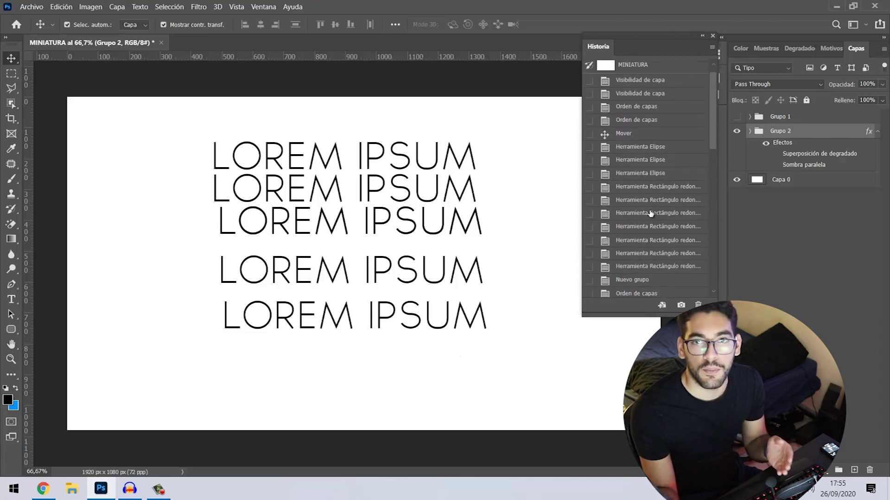
scroll(651, 214, down, 6)
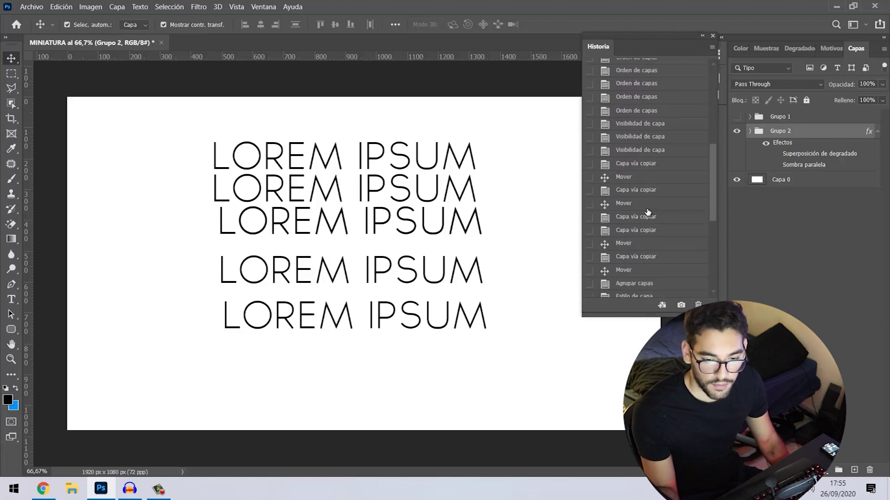
scroll(648, 211, down, 5)
click(632, 290)
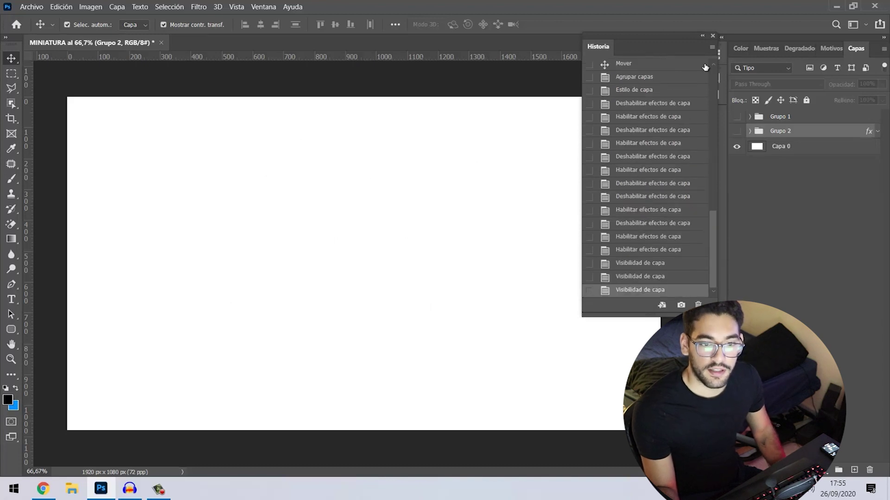
- Collapse the floating Historia panel to an icon and dock it in its own column
click(702, 35)
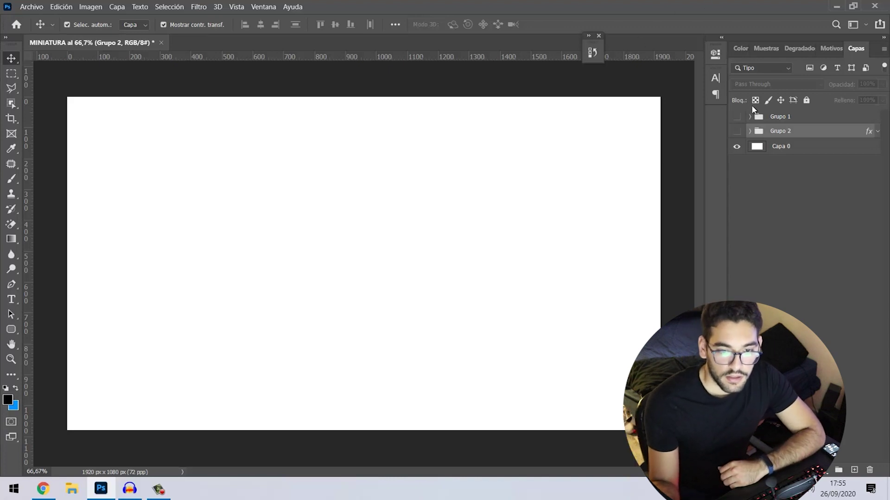
drag(591, 44, 746, 84)
click(714, 119)
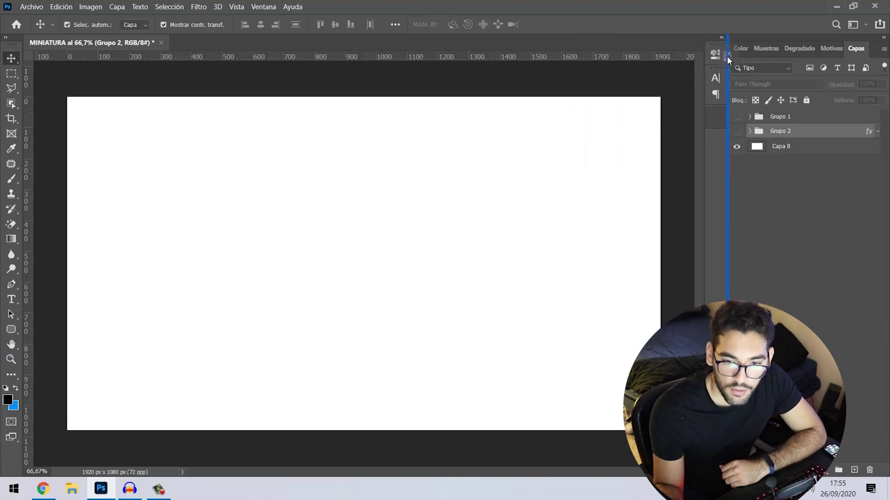
drag(726, 56, 724, 56)
- Expand the docked Historia list to check it, then close it again
click(715, 54)
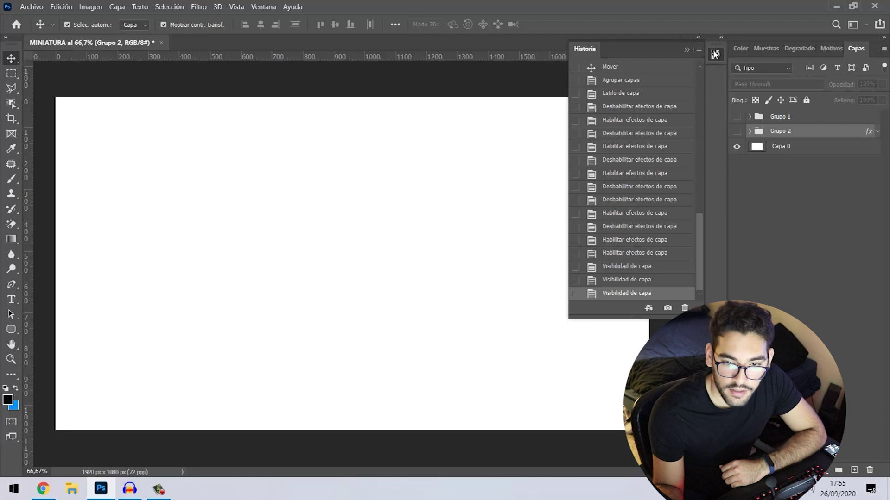
click(687, 50)
click(721, 37)
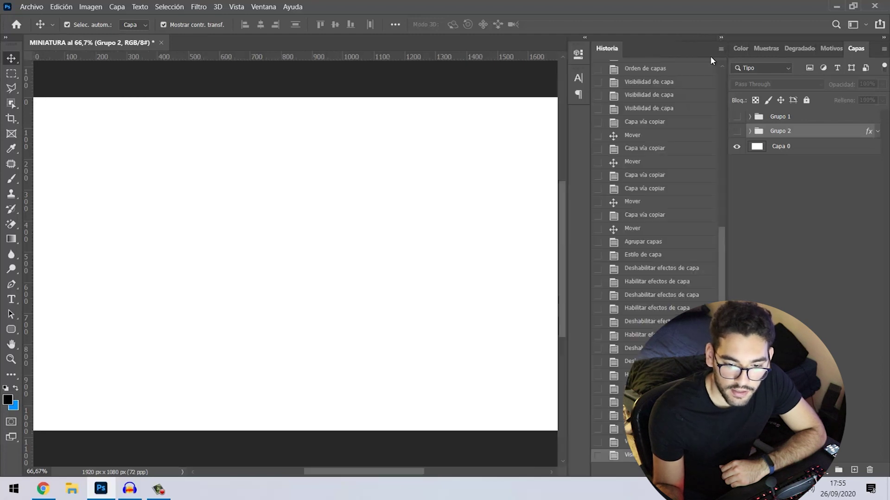
scroll(702, 153, up, 6)
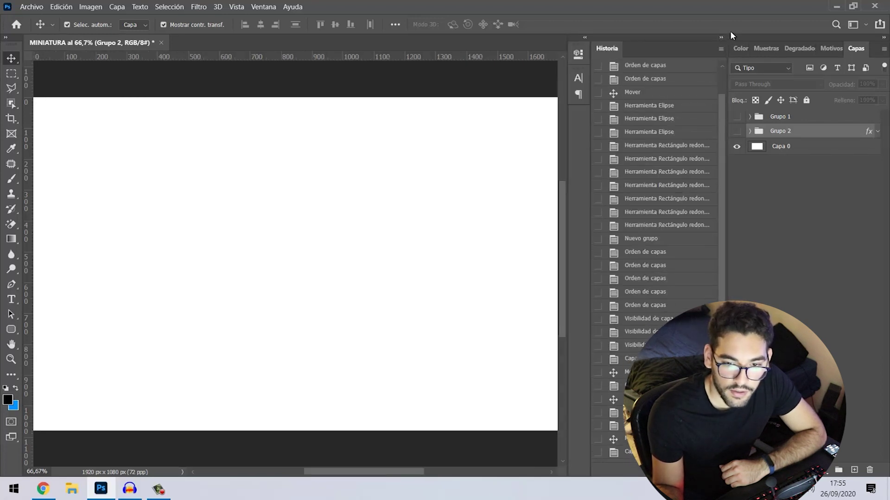
click(721, 37)
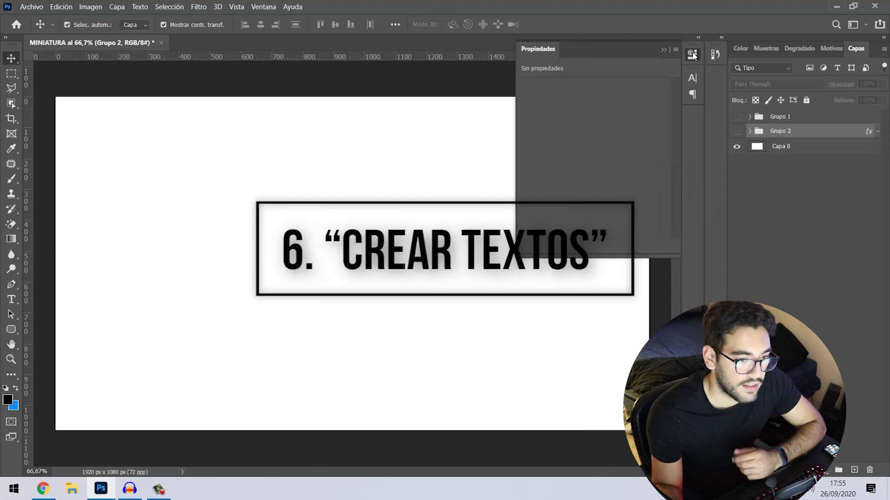
- Collapse Propiedades, commit a 'G64UJJ56RJH' text layer at top left, and start a second line below
click(693, 55)
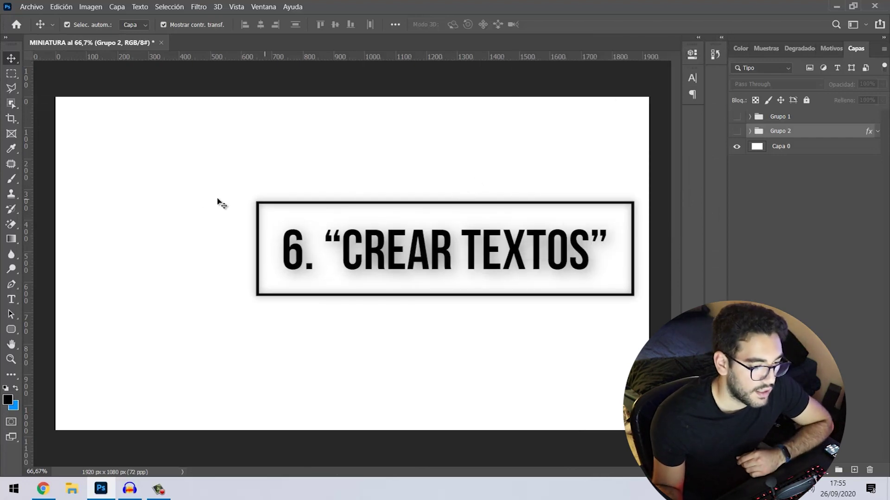
click(11, 298)
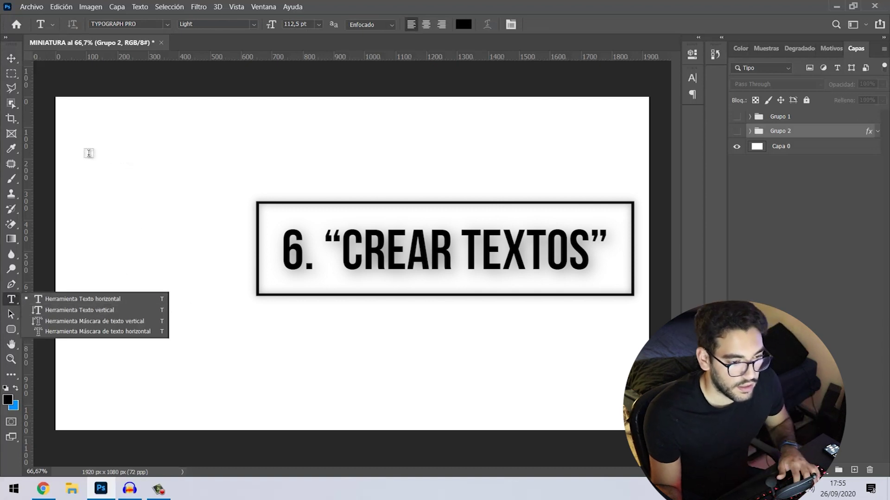
click(108, 145)
text(G64UJJ56RJH)
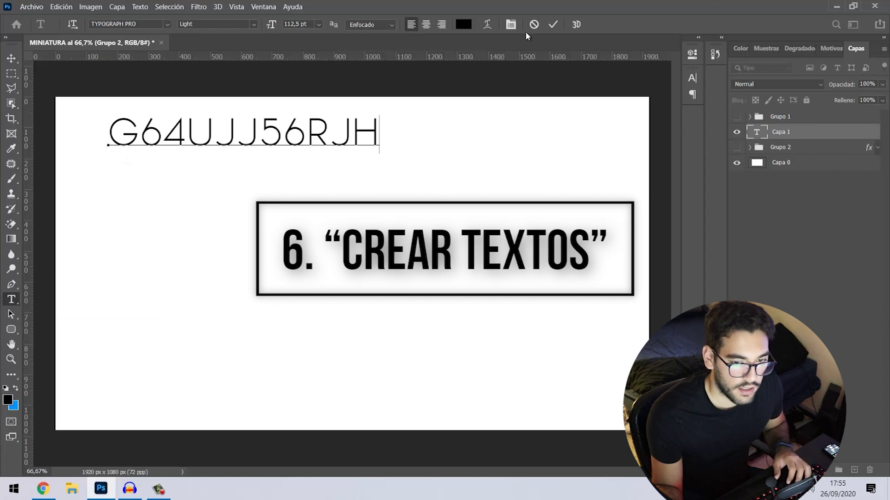
click(554, 24)
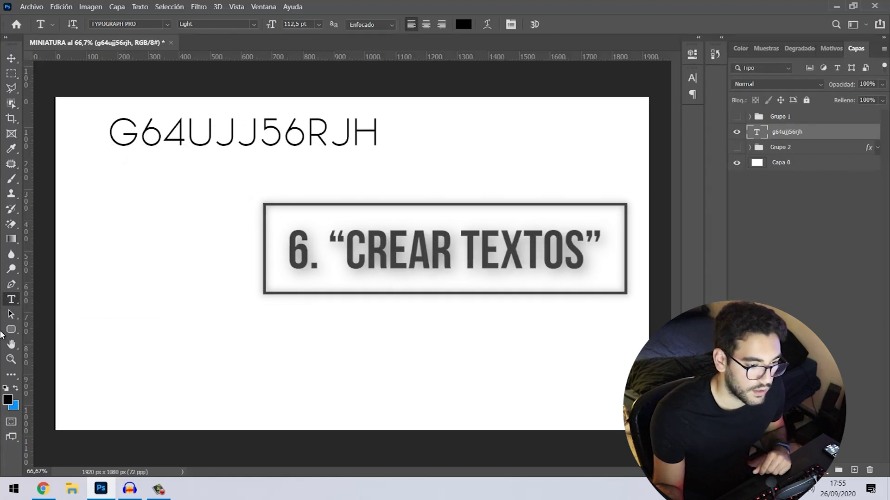
click(138, 210)
- Type HOLA and preview fonts, including Ballpark, before returning to TYPOGRAPH PRO
text(HOLA)
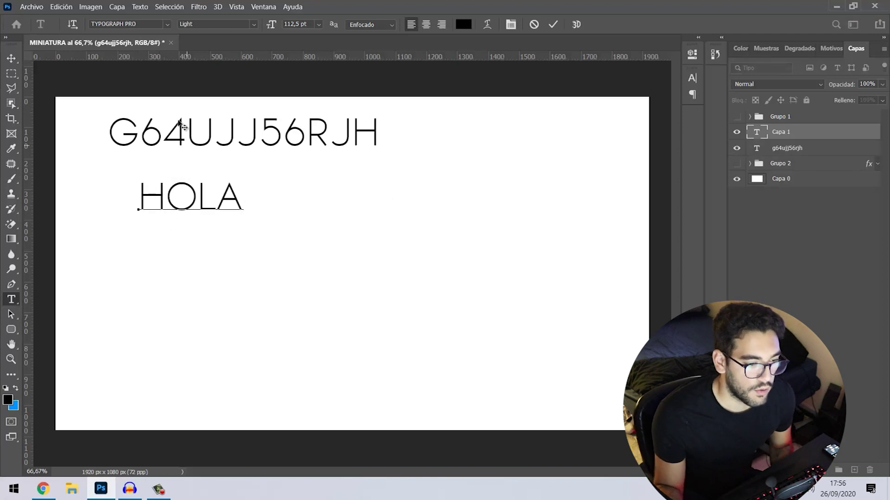
key(ctrl+a)
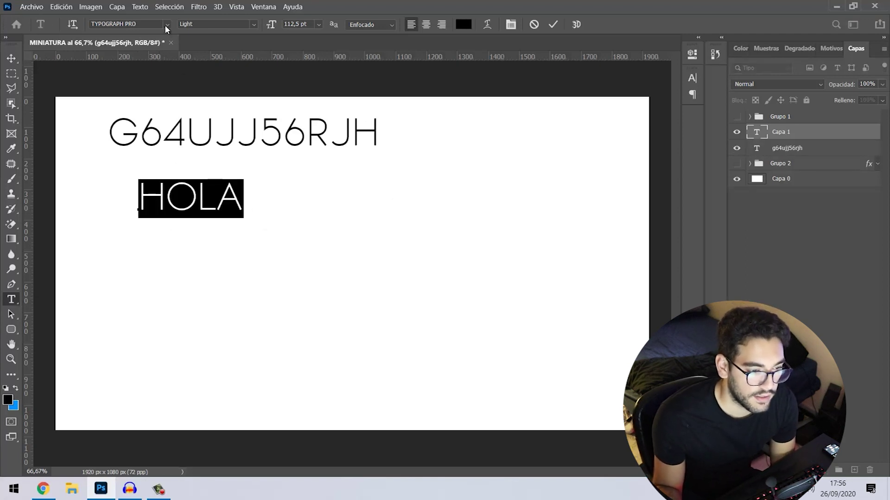
click(165, 25)
key(Down)
key(Down)
key(Down)
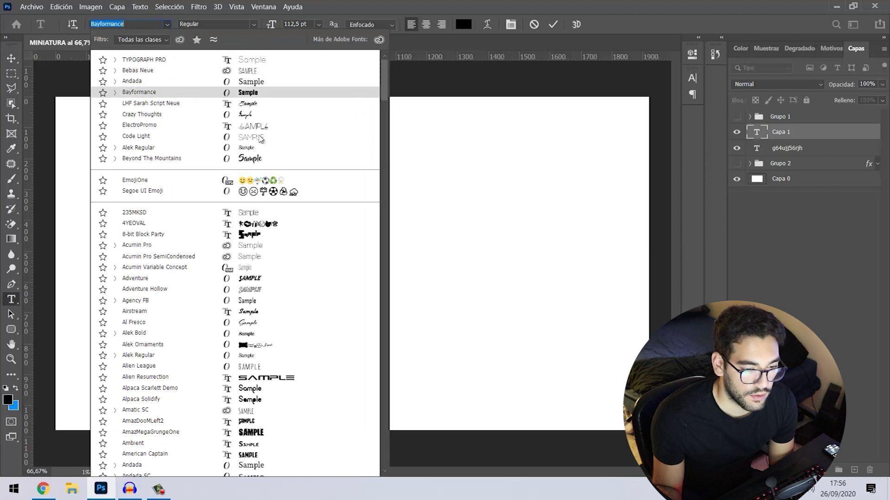
scroll(266, 274, down, 10)
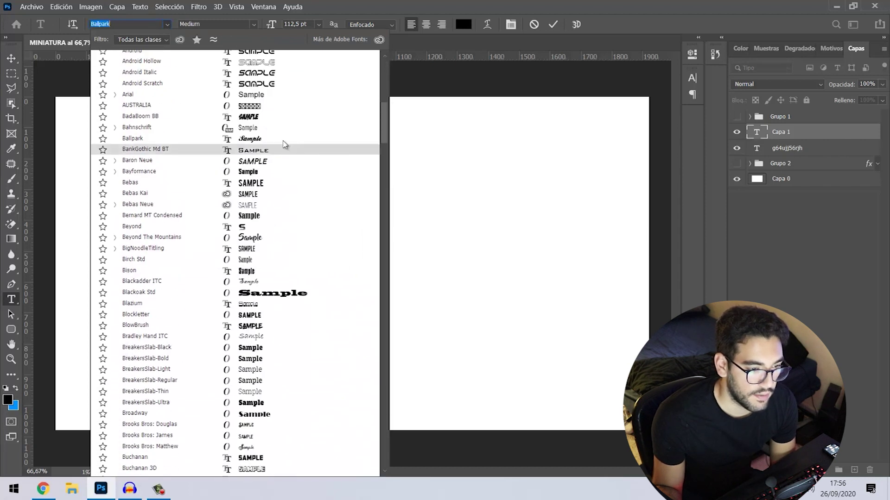
click(283, 139)
click(167, 25)
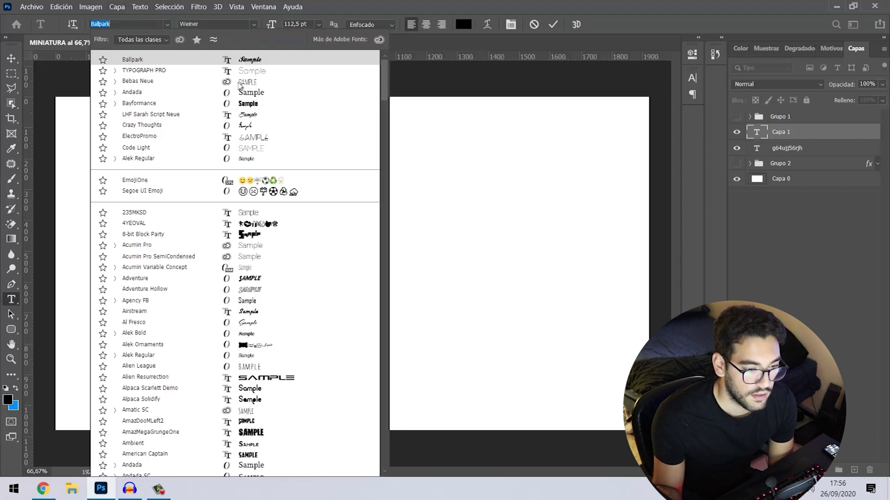
click(240, 71)
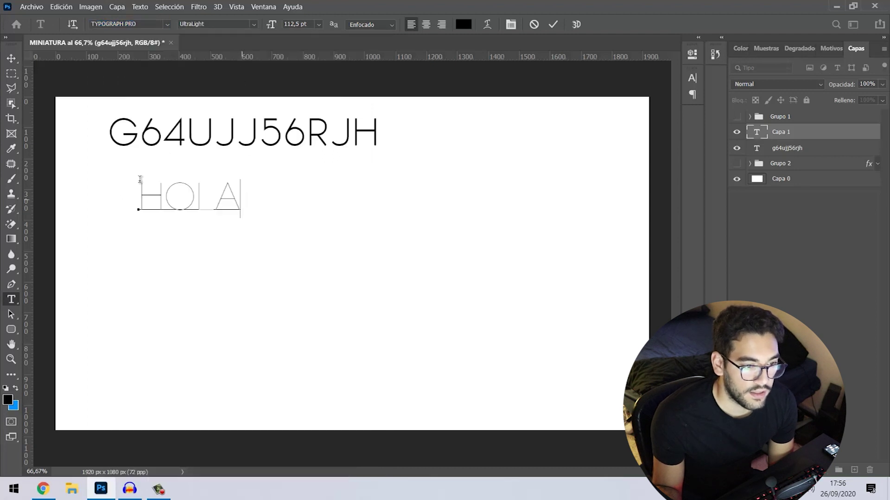
- Try Light and ExtraBold weights on HOLA, settling on SemiBold Italic
click(254, 25)
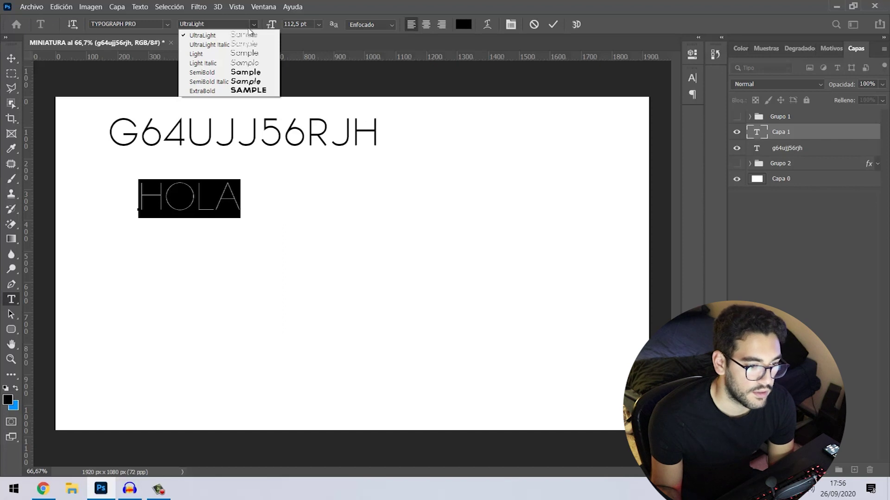
click(214, 54)
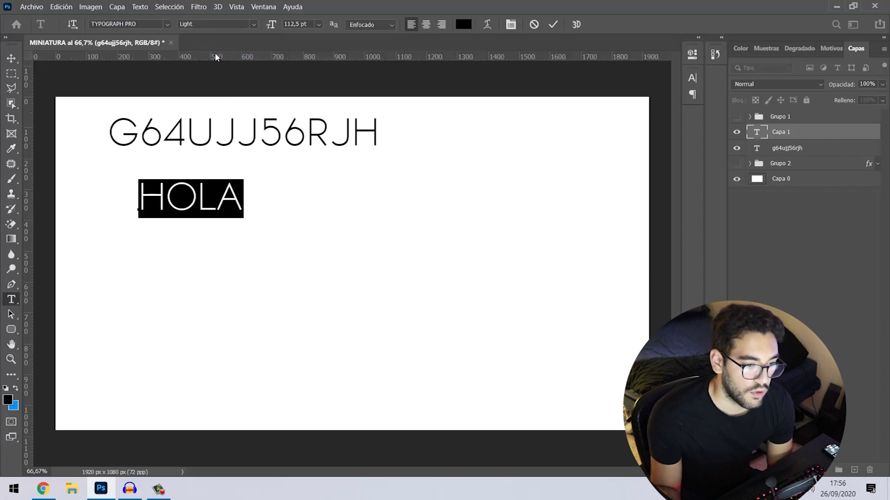
click(254, 23)
click(229, 92)
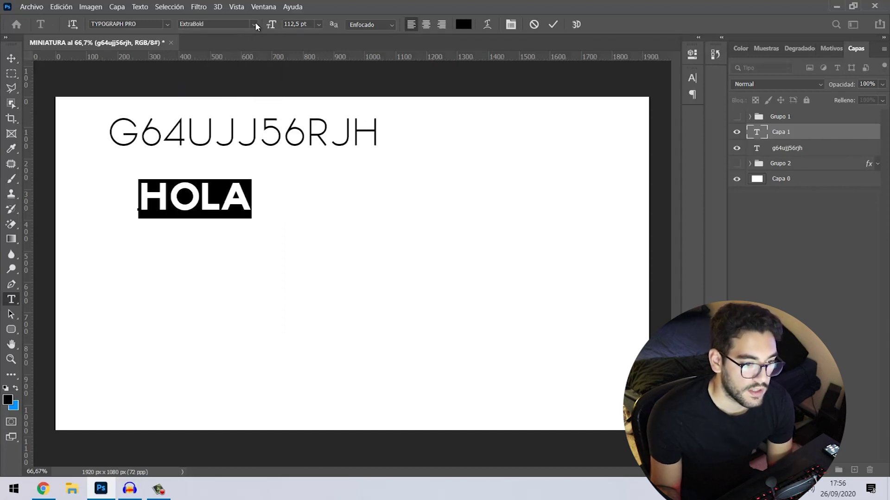
click(255, 25)
click(227, 83)
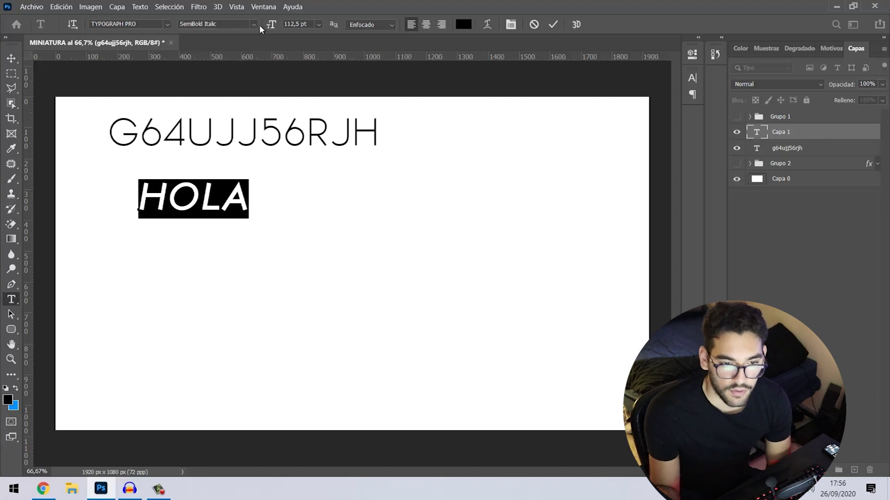
- Reselect all of the HOLA text and open the Carácter panel
click(219, 204)
click(240, 204)
key(ctrl+a)
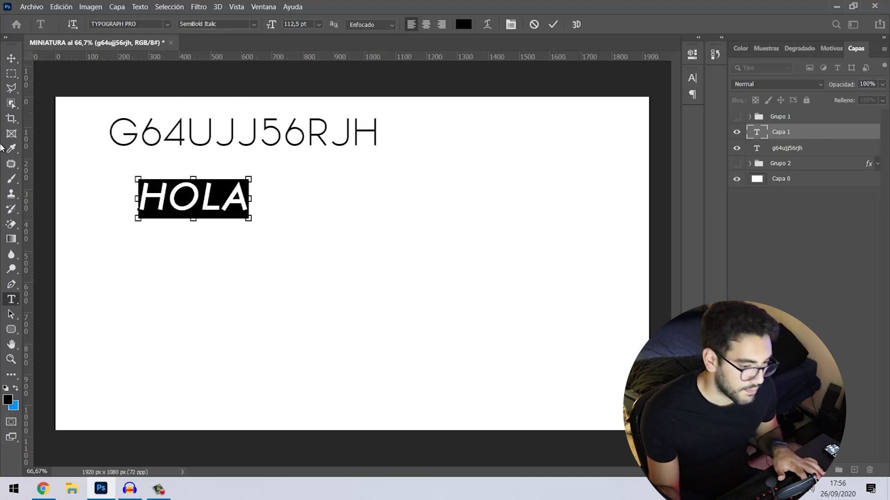
key(ctrl+t)
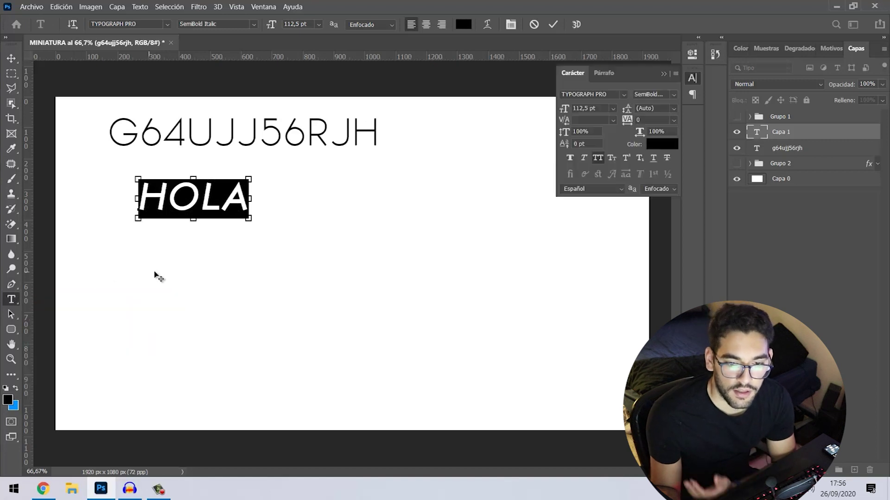
- Set HOLA's tracking to 50, then widen it to 1150, leaving leading on Auto
click(694, 81)
click(693, 81)
click(693, 82)
click(694, 82)
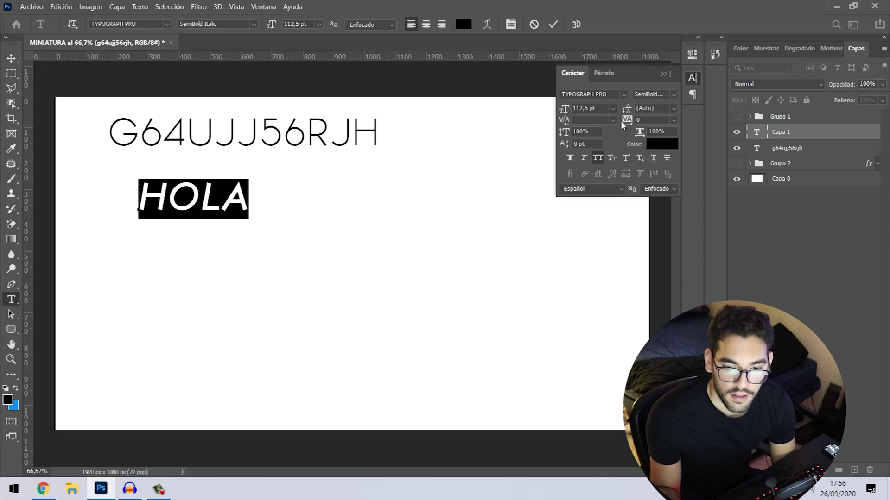
click(675, 120)
click(654, 230)
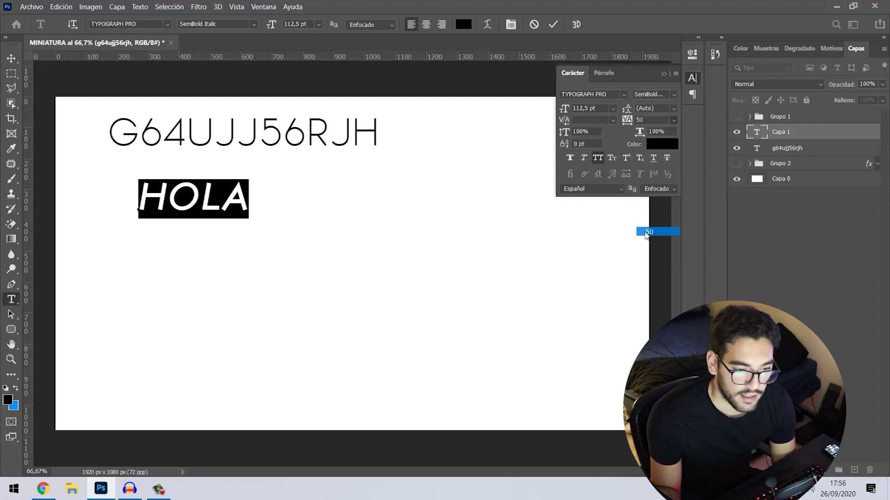
mouse_move(630, 120)
mouse_down()
mouse_move(677, 122)
mouse_move(634, 107)
mouse_up()
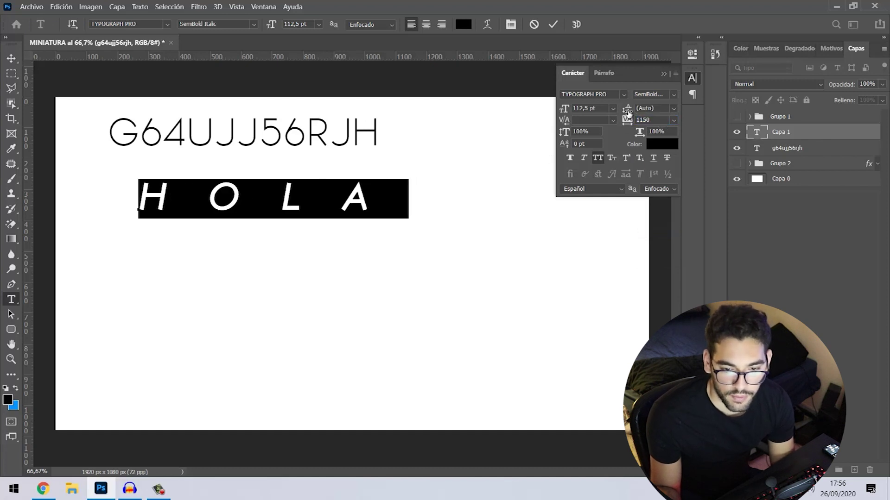
click(673, 108)
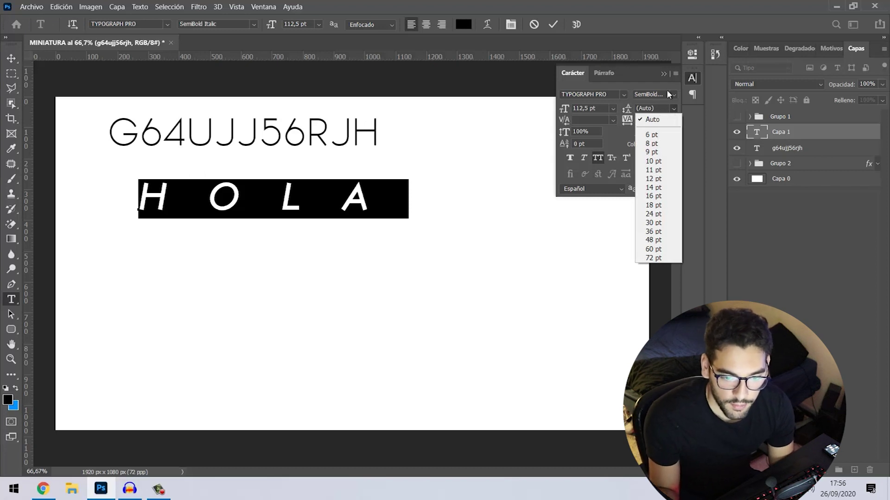
click(616, 131)
- Toggle All Caps on HOLA several times, ending in all capitals
click(598, 158)
click(597, 158)
click(598, 158)
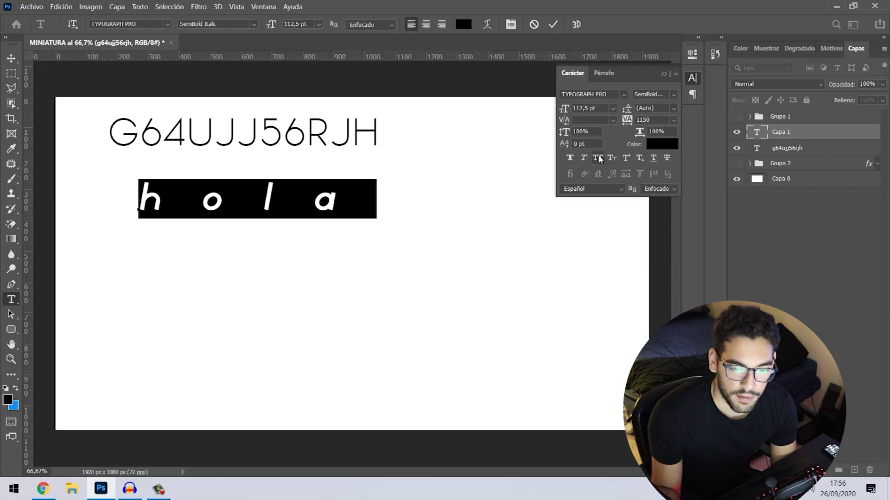
click(597, 158)
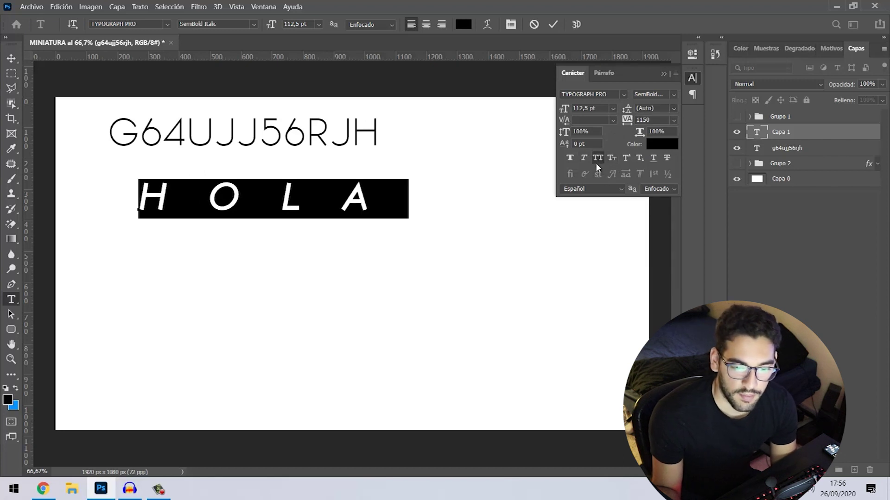
click(596, 159)
click(596, 159)
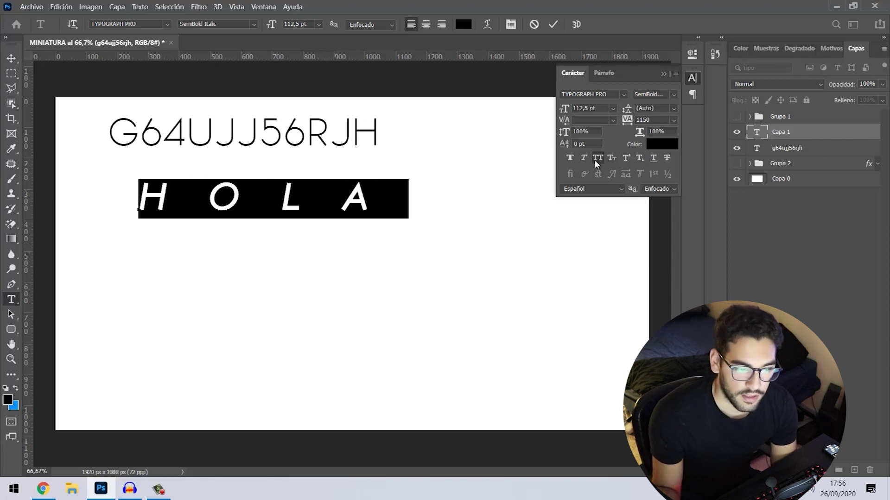
- Test Faux Bold but leave it off, keep All Caps, and centre-align HOLA in Párrafo
click(569, 160)
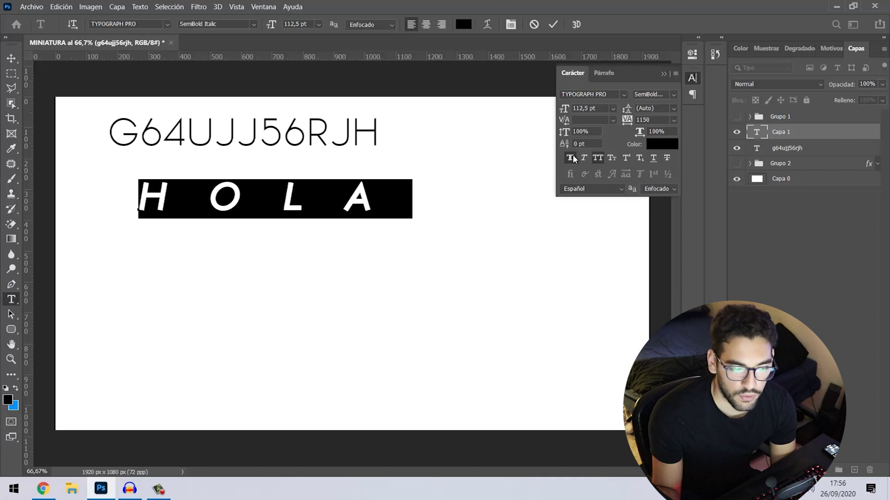
click(573, 159)
click(570, 160)
click(570, 160)
click(599, 159)
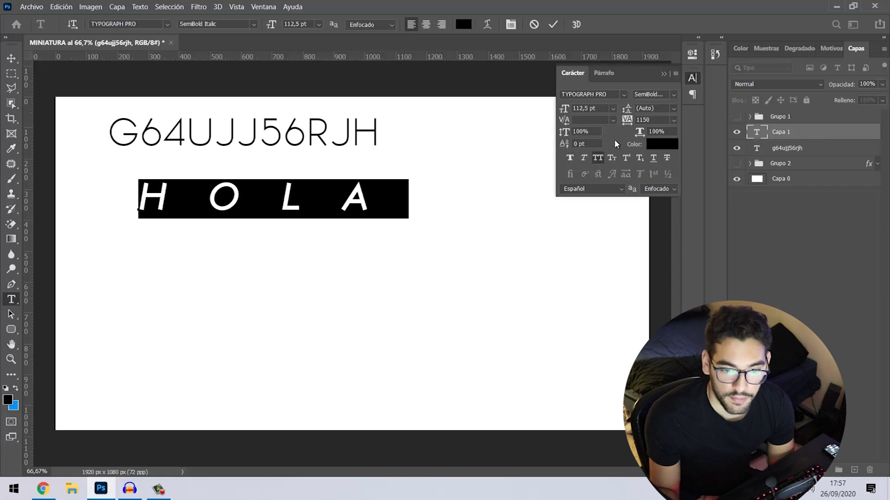
click(601, 75)
click(591, 96)
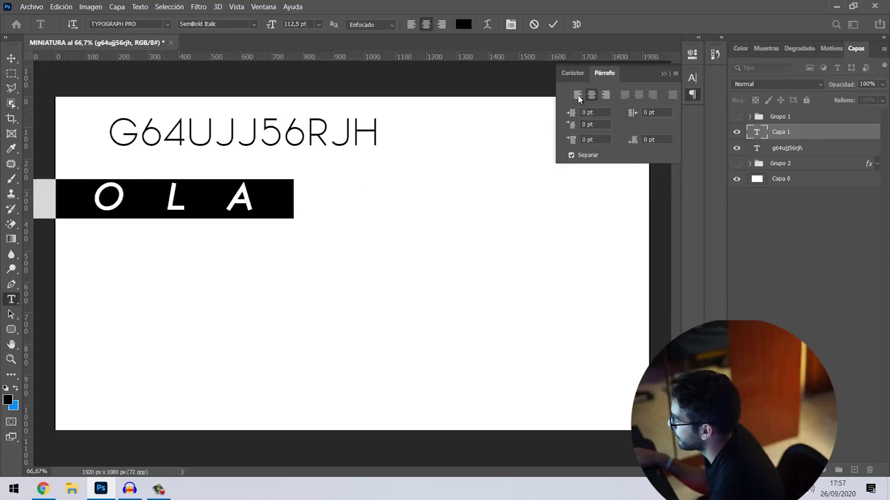
- Leave HOLA left-aligned, commit it as the hola layer, and switch to the Move tool
click(578, 95)
click(591, 96)
click(580, 94)
click(140, 6)
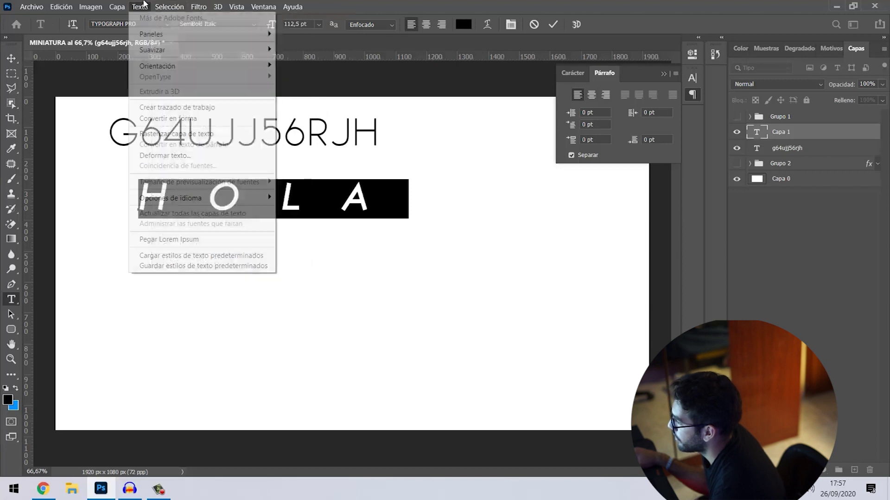
click(367, 280)
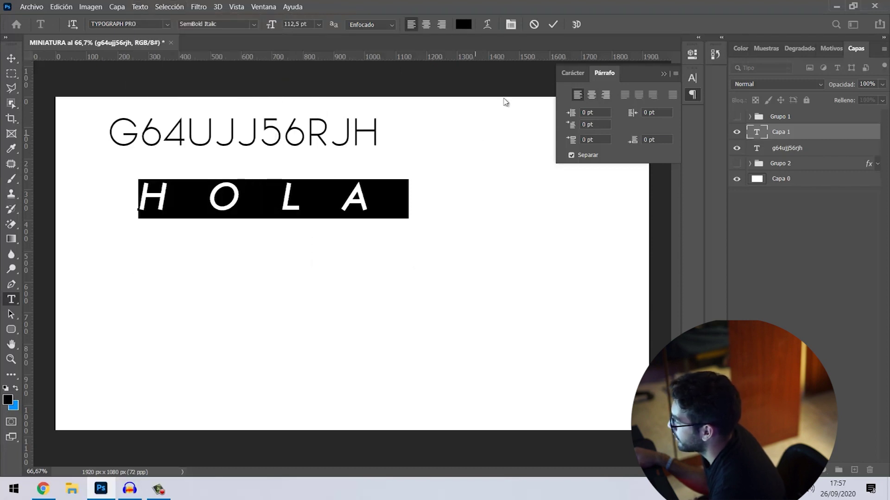
click(553, 25)
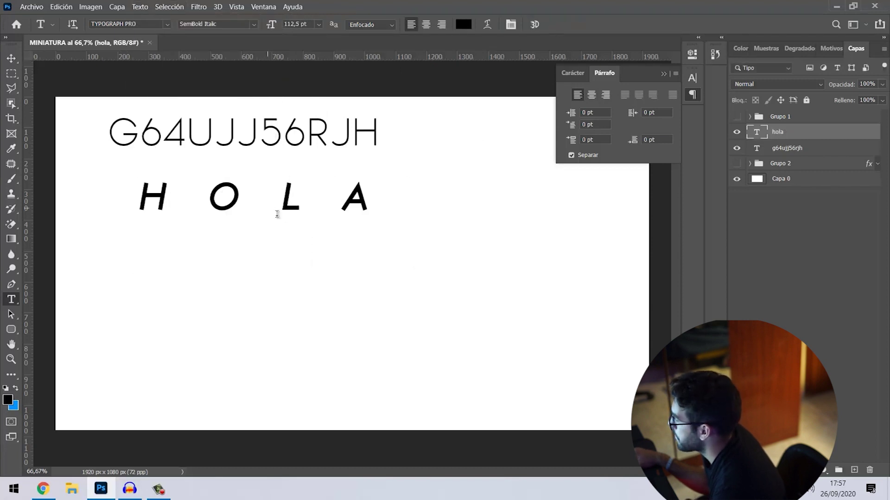
click(11, 58)
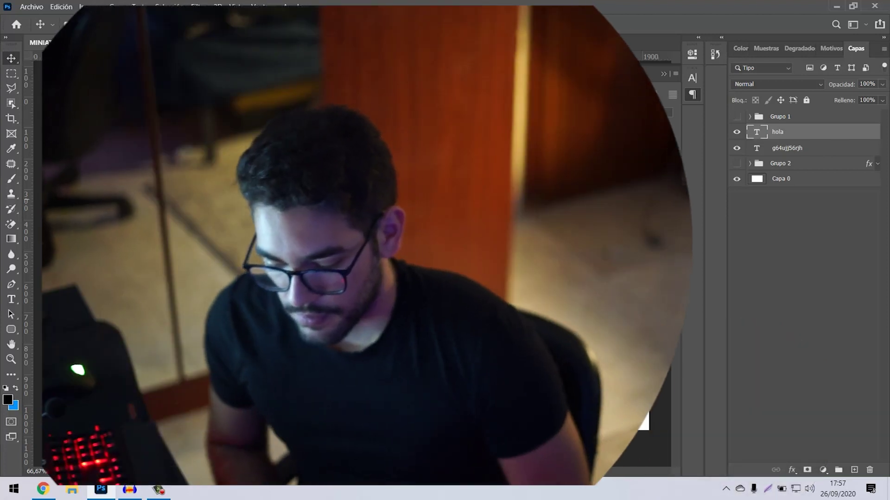